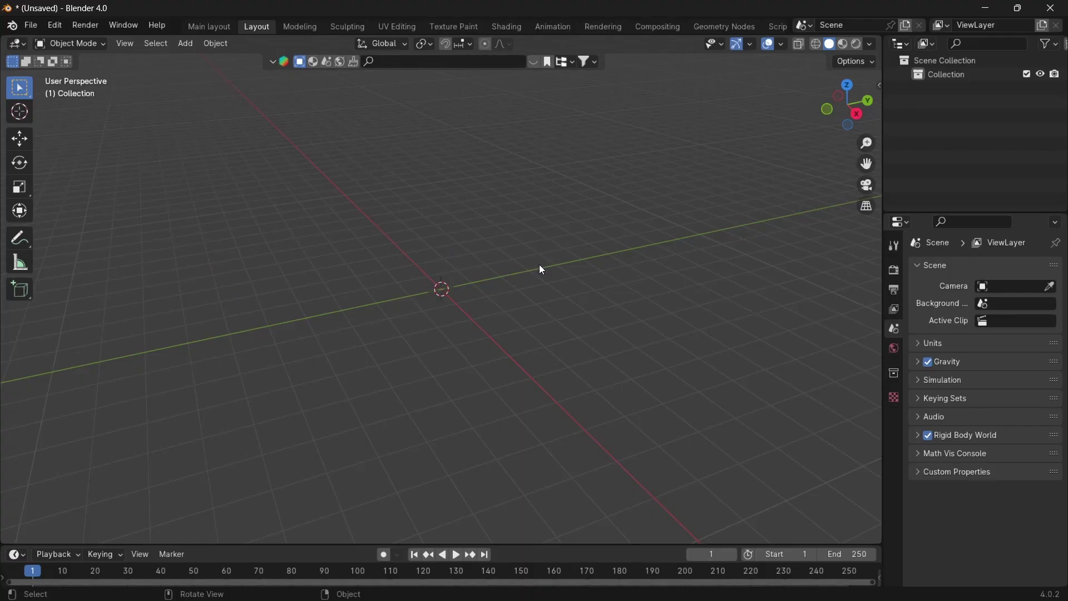
Add a Bezier curve, flatten it to zero Y scale, and open the Geometry Nodes workspace.
key(shift+a)
click(576, 299)
key(Tab)
key(s)
key(y)
key(0)
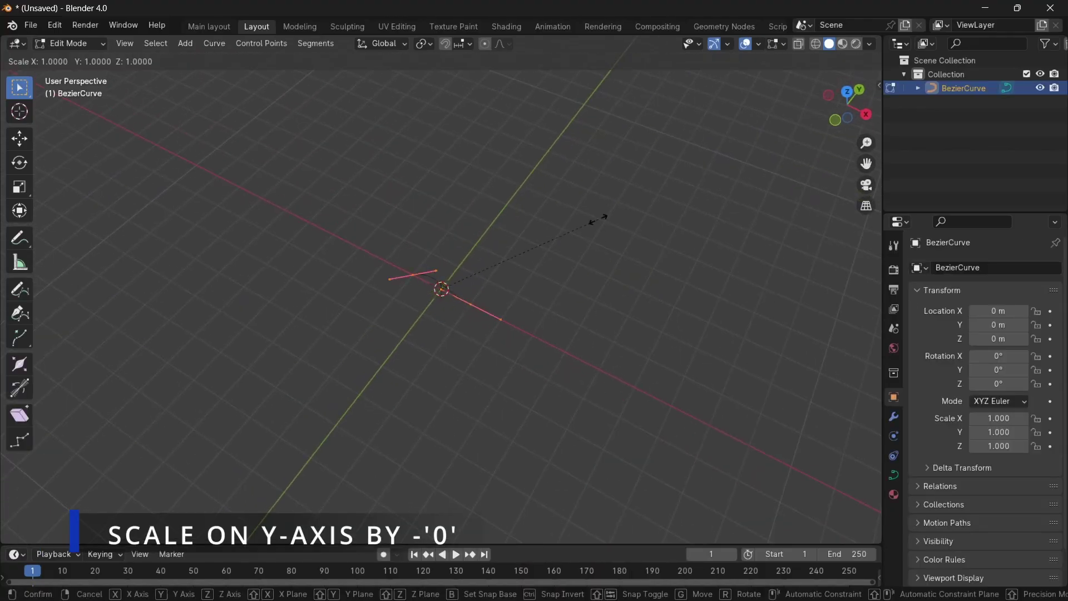
key(Return)
key(Tab)
click(724, 26)
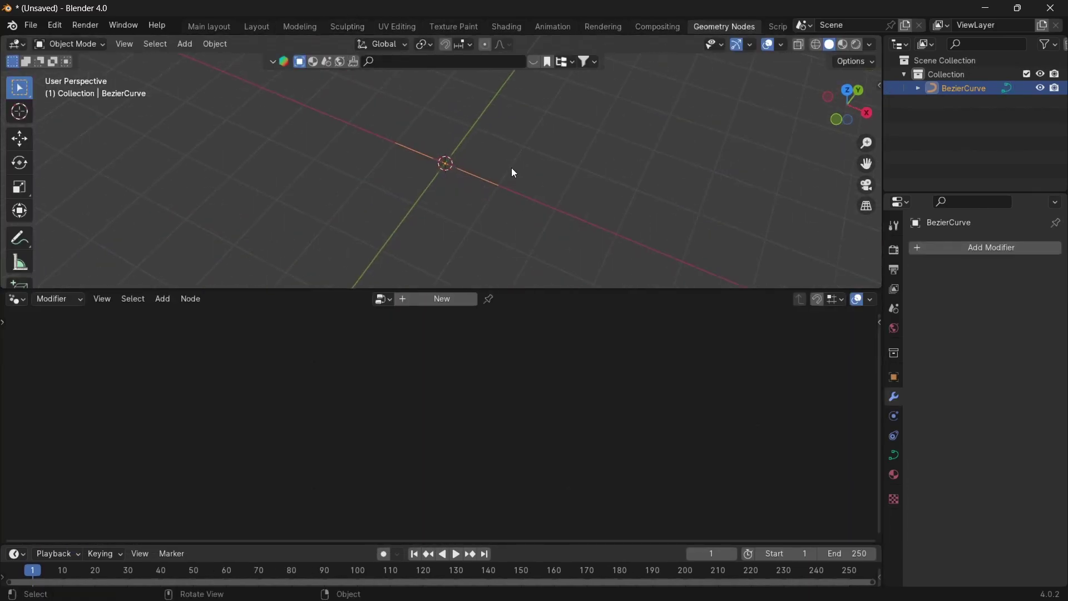
Create a new geometry node tree with Curve to Mesh between Group Input and Output.
click(440, 299)
drag(263, 465, 186, 442)
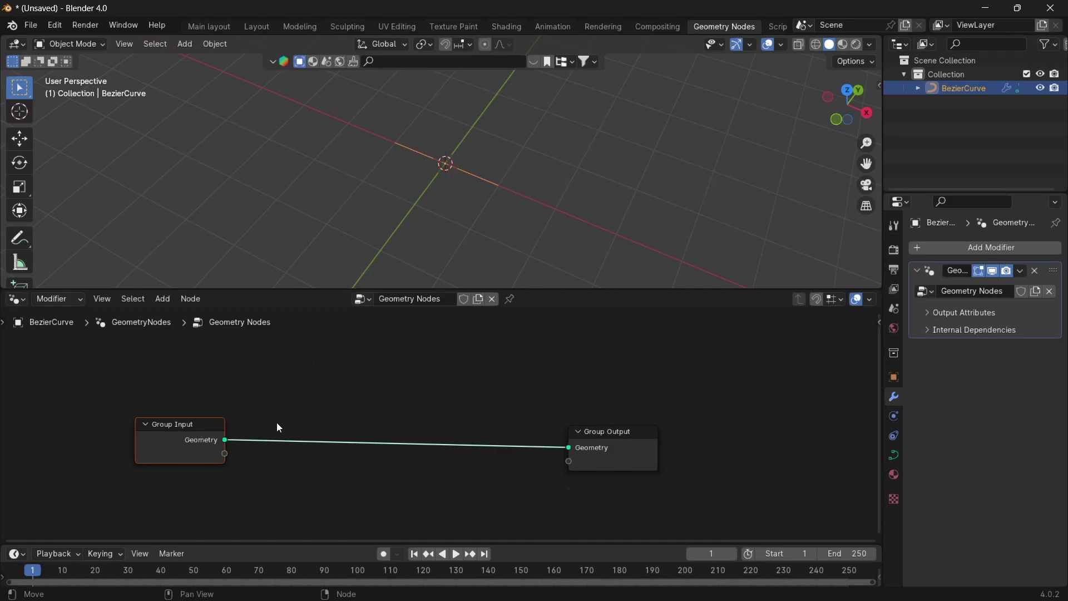
key(shift+a)
text(CUR)
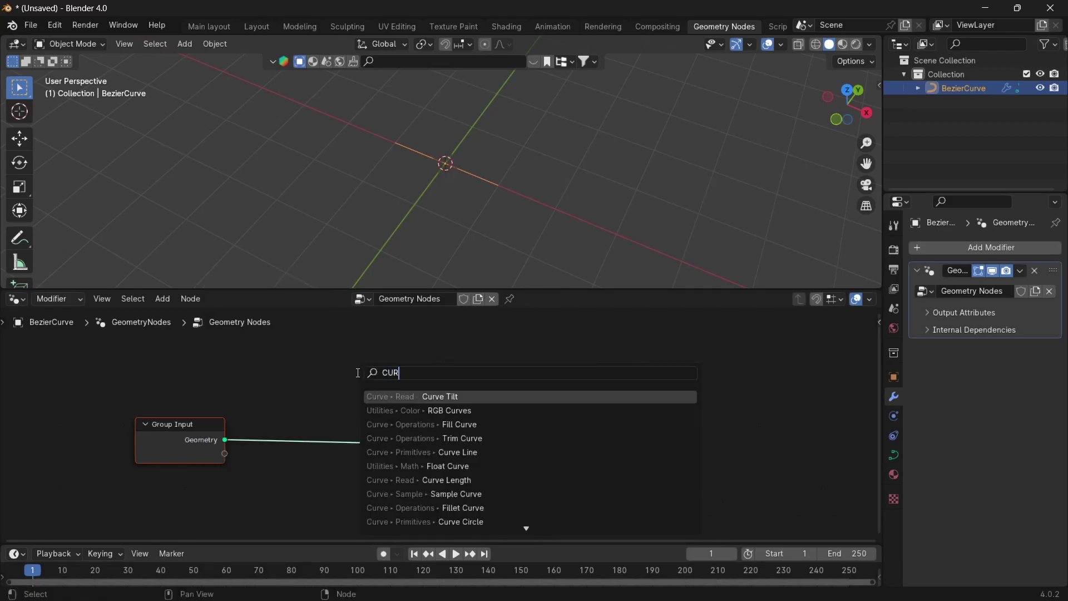
text(VE TO MESH)
key(Return)
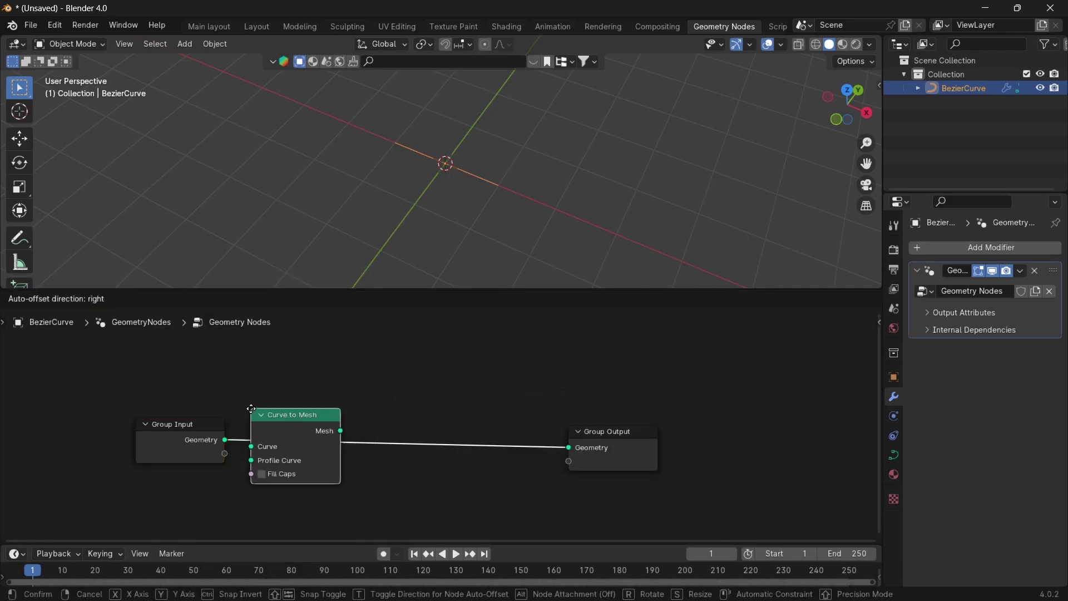
click(276, 409)
Add a Curve Circle profile with radius 0.06 m to make a thin tube.
key(shift+a)
text(CURVE C)
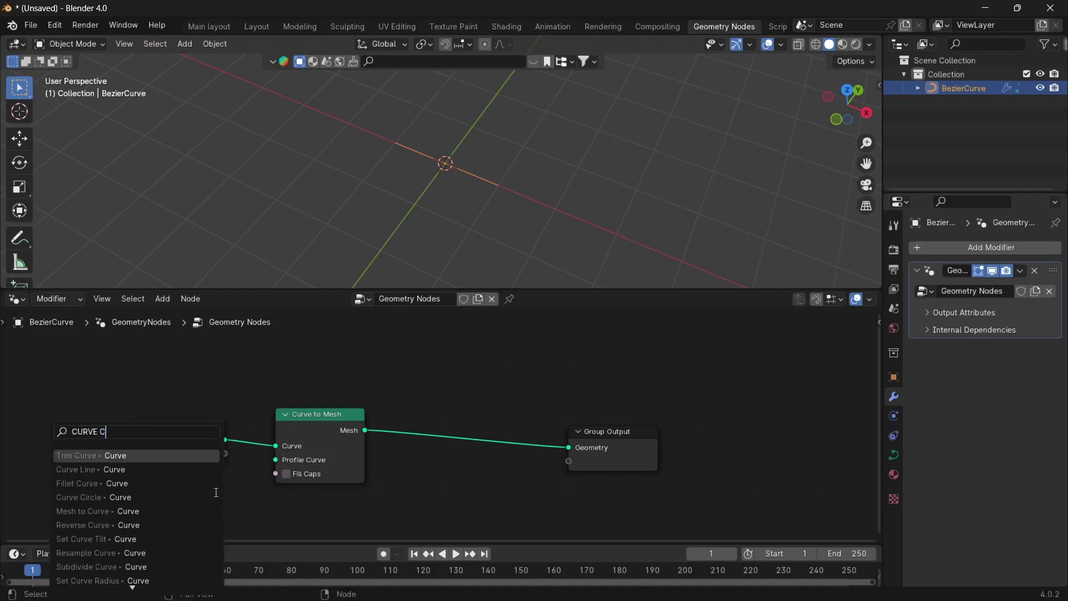
text(IR)
click(220, 454)
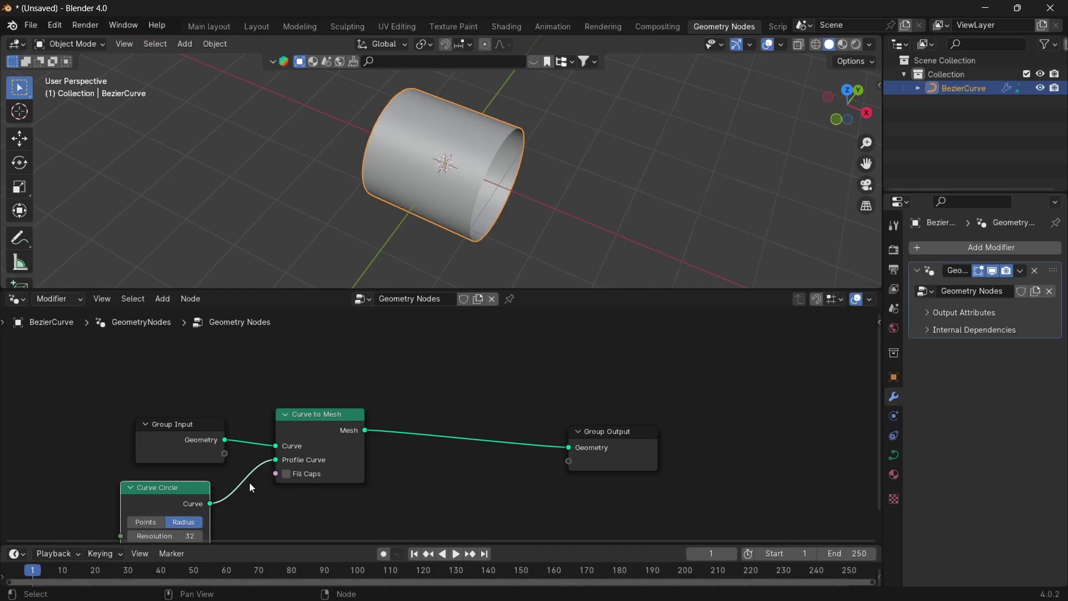
middle_drag(251, 488, 314, 436)
scroll(314, 436, up, 2)
drag(222, 498, 178, 497)
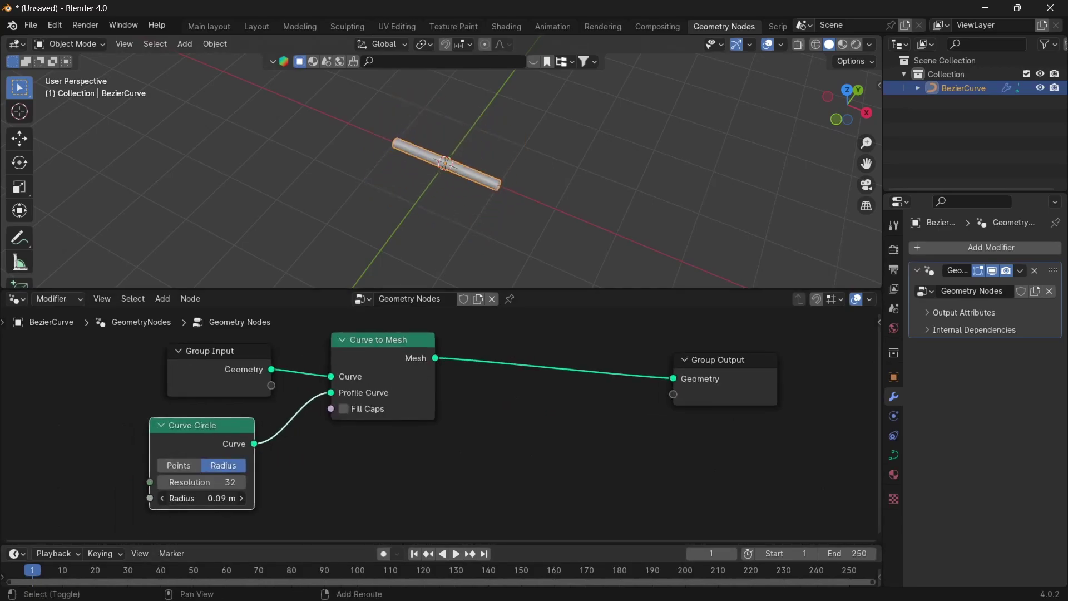
middle_drag(510, 205, 542, 229)
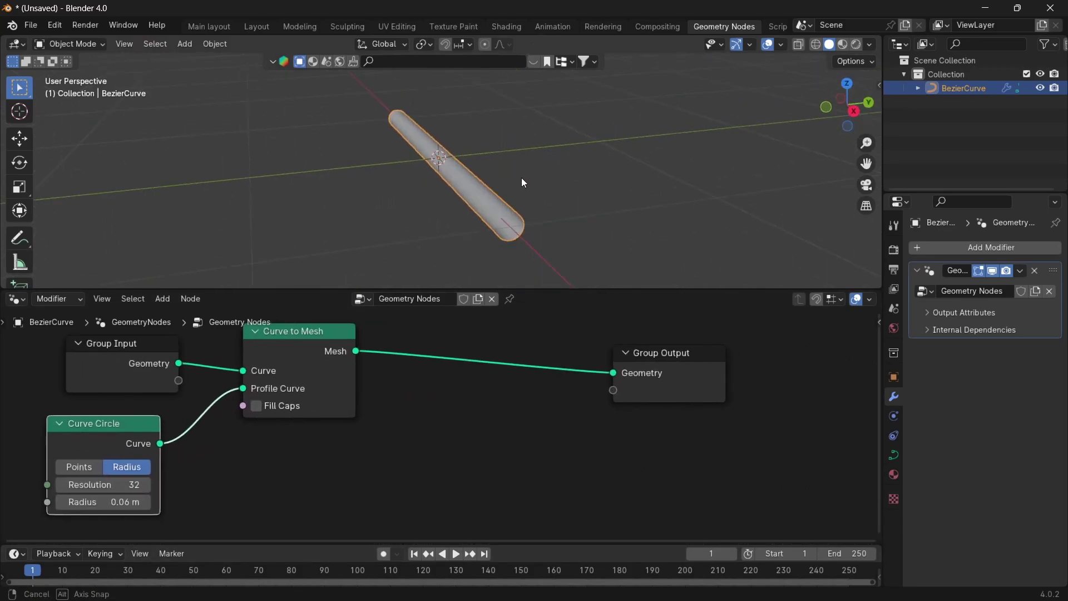
scroll(463, 376, down, 2)
drag(522, 382, 762, 374)
Insert an Extrude Mesh node in Vertices mode with offset scale 0.250 before the output.
key(shift+a)
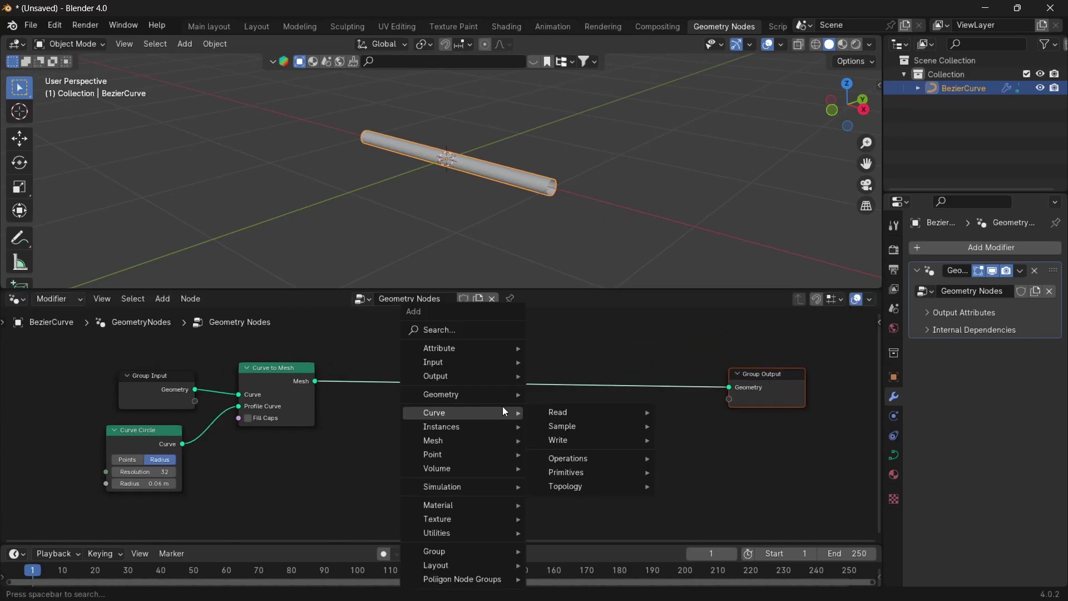
text(extr)
key(Return)
click(423, 356)
click(422, 400)
click(428, 440)
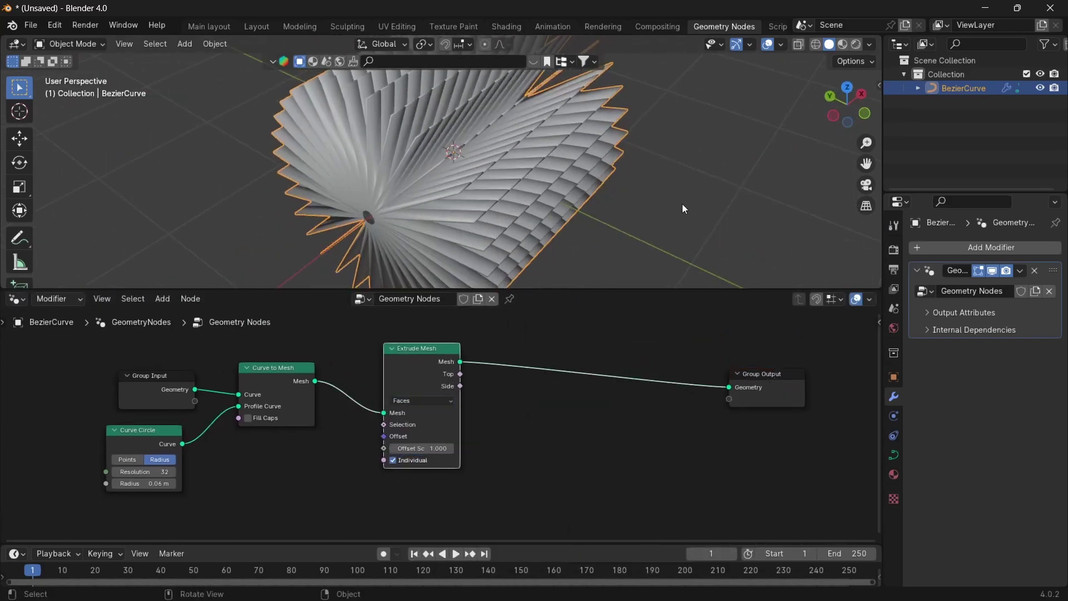
middle_drag(682, 204, 637, 199)
click(406, 427)
middle_drag(467, 223, 499, 205)
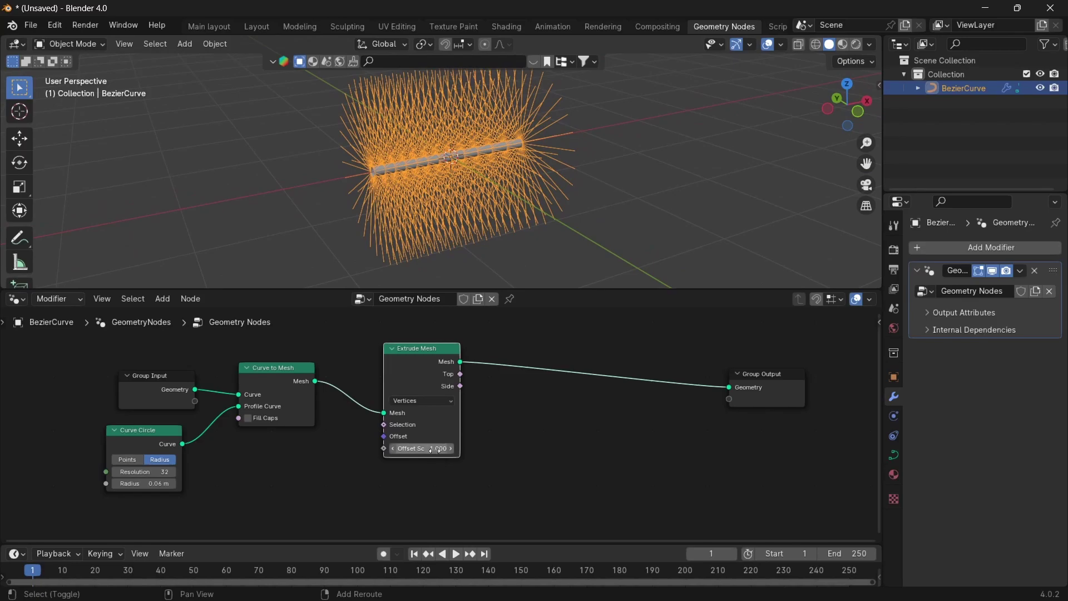
mouse_move(422, 448)
mouse_down()
mouse_move(389, 448)
mouse_move(431, 448)
mouse_up()
Chain three duplicate vertex extrusions with offset scales 0.440, -0.540 and 0.560.
key(shift+d)
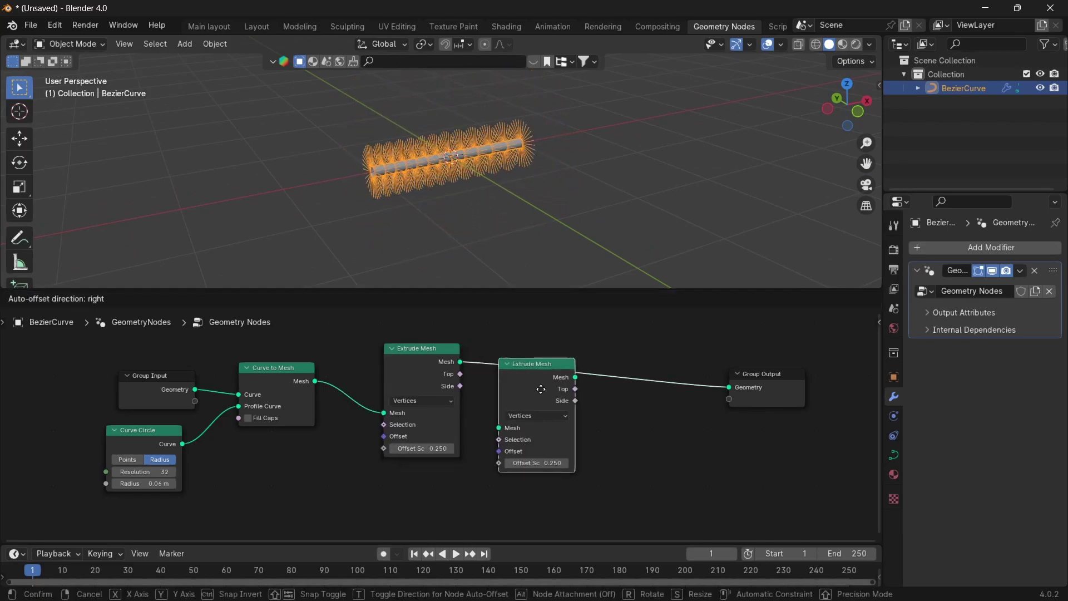
click(552, 424)
drag(542, 428, 551, 427)
key(shift+d)
click(662, 424)
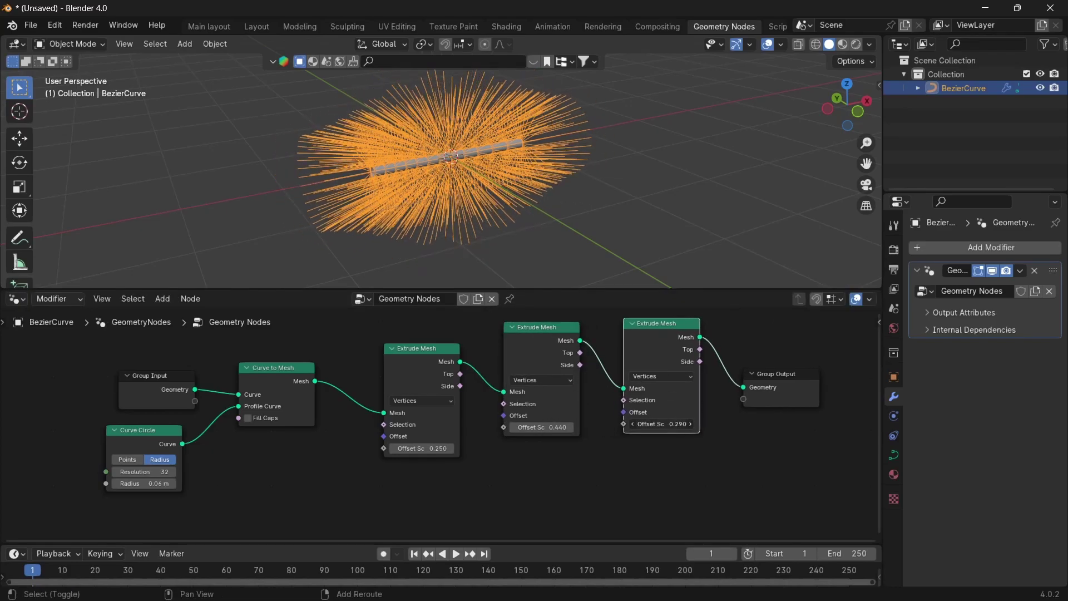
drag(662, 424, 617, 424)
middle_drag(475, 125, 498, 223)
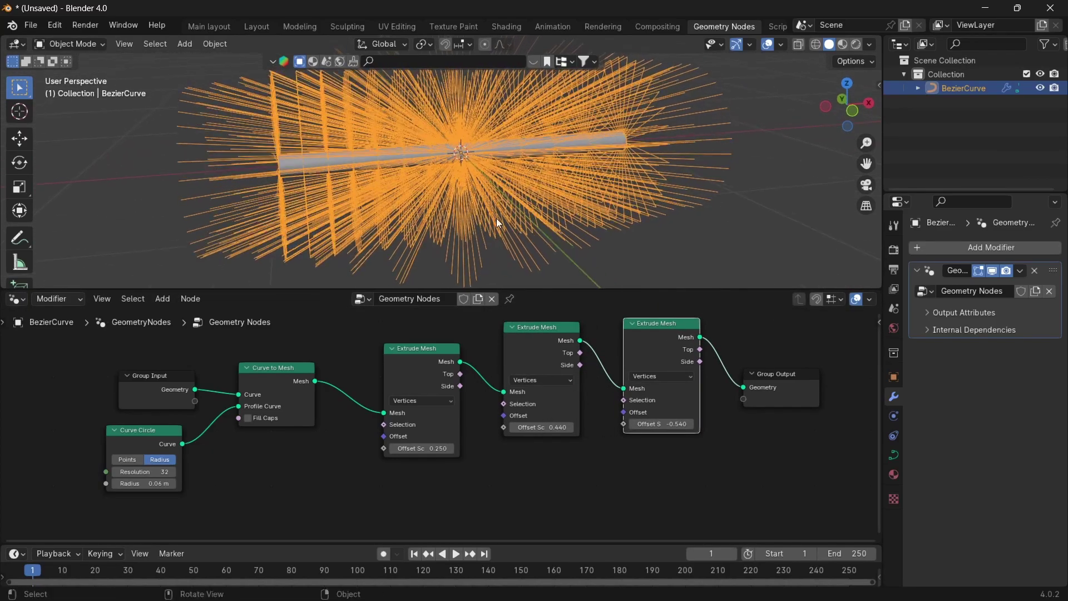
key(shift+d)
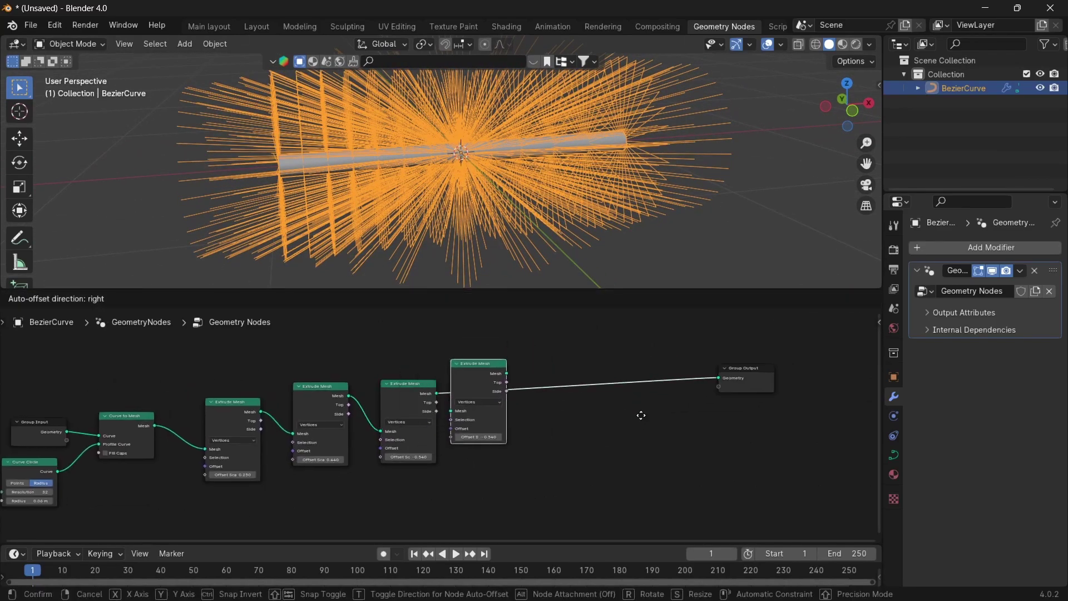
click(639, 415)
drag(521, 441, 534, 442)
scroll(529, 179, down, 4)
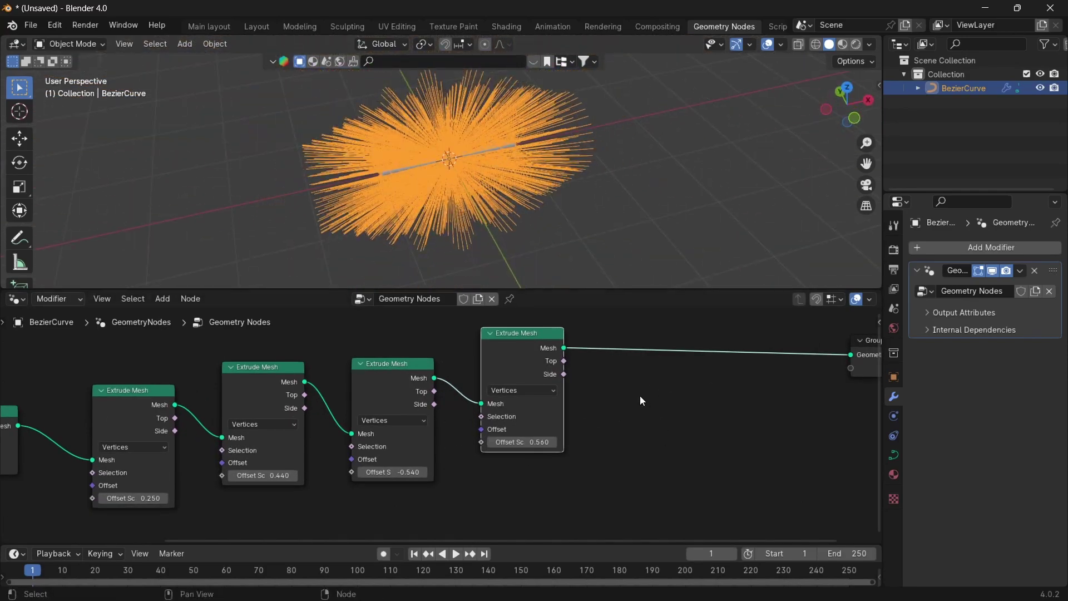
middle_drag(640, 395, 555, 408)
Insert Mesh to Curve followed by Curve to Mesh after the extrusions.
key(shift+a)
text(curve to)
key(Return)
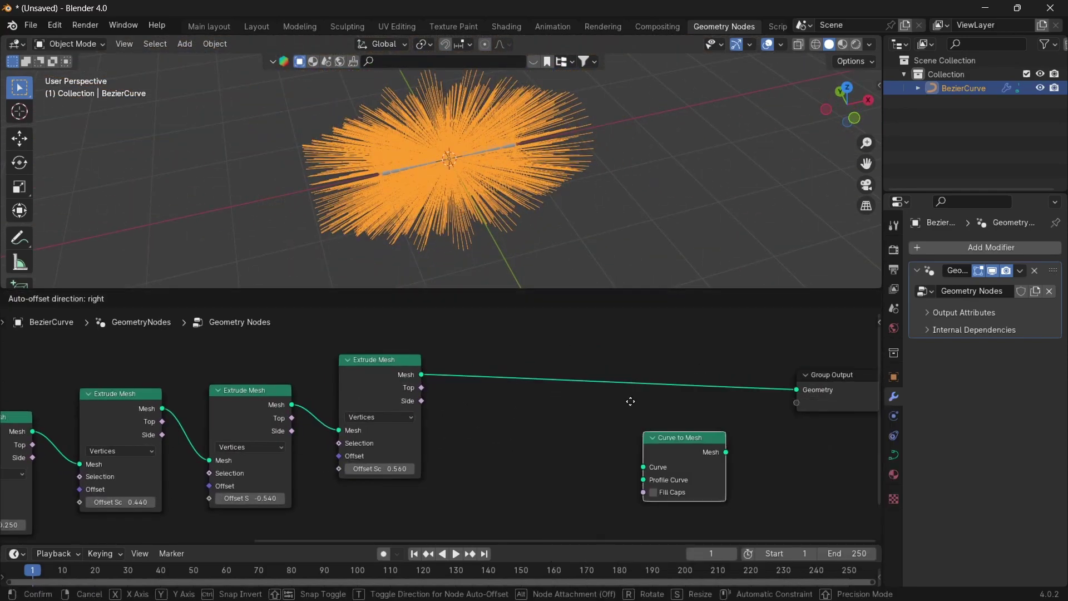
click(566, 375)
key(shift+a)
text(me)
text( to c)
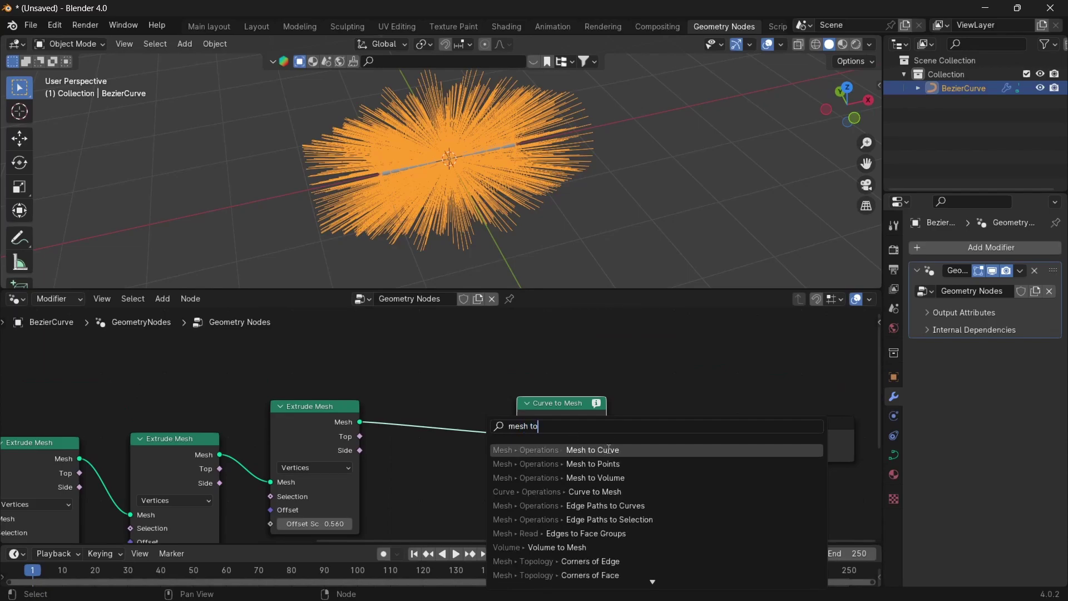
key(Return)
click(564, 443)
Add a Set Curve Radius node at 0.005 m and a Curve Circle for the strand profile.
key(shift+a)
text(set )
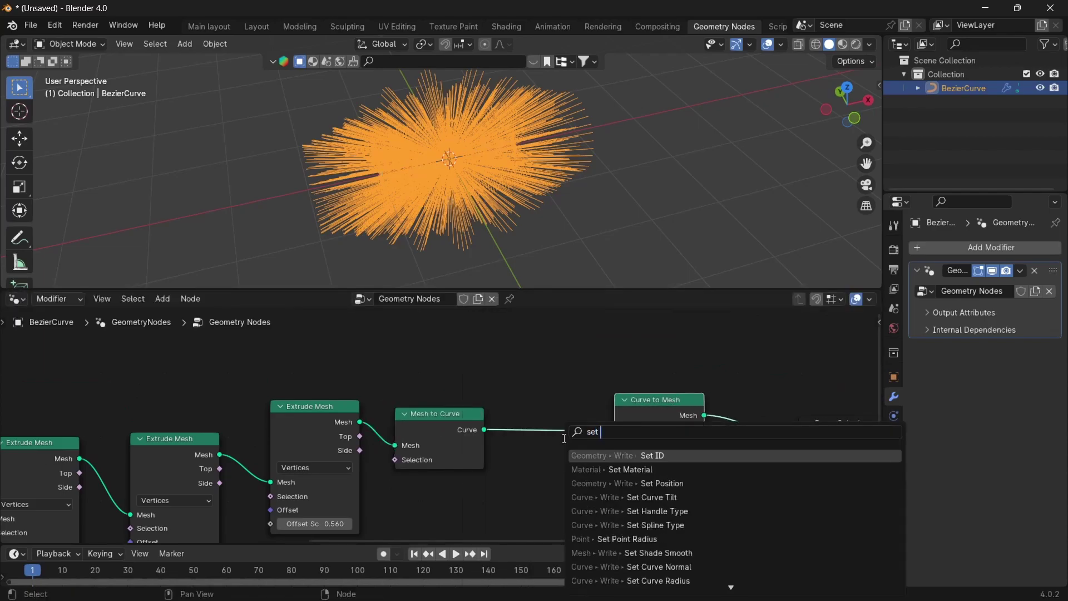
text(cudius)
key(Return)
click(564, 438)
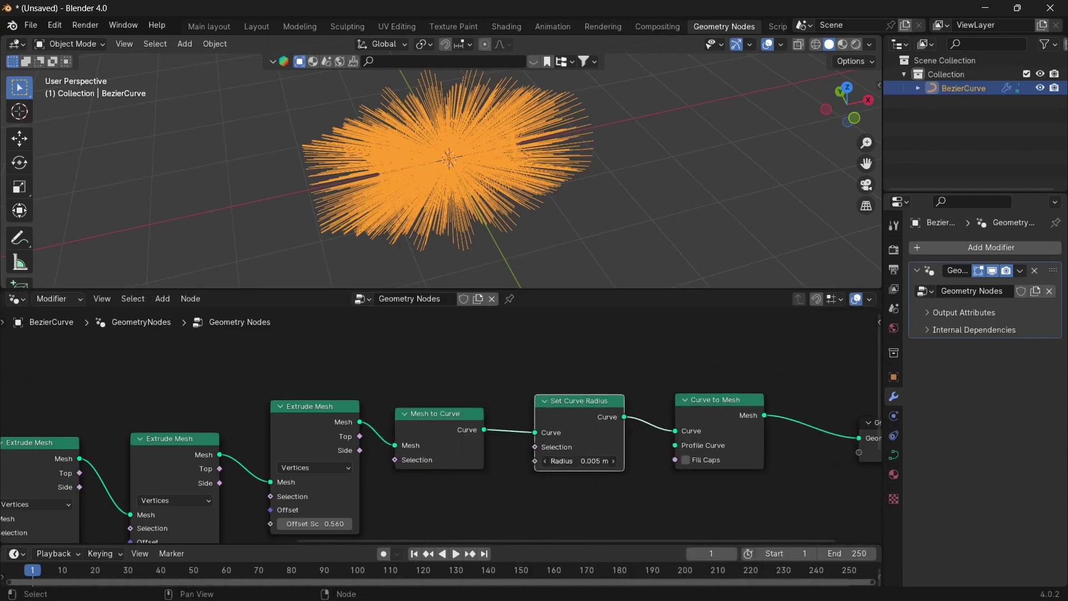
scroll(584, 461, down, 2)
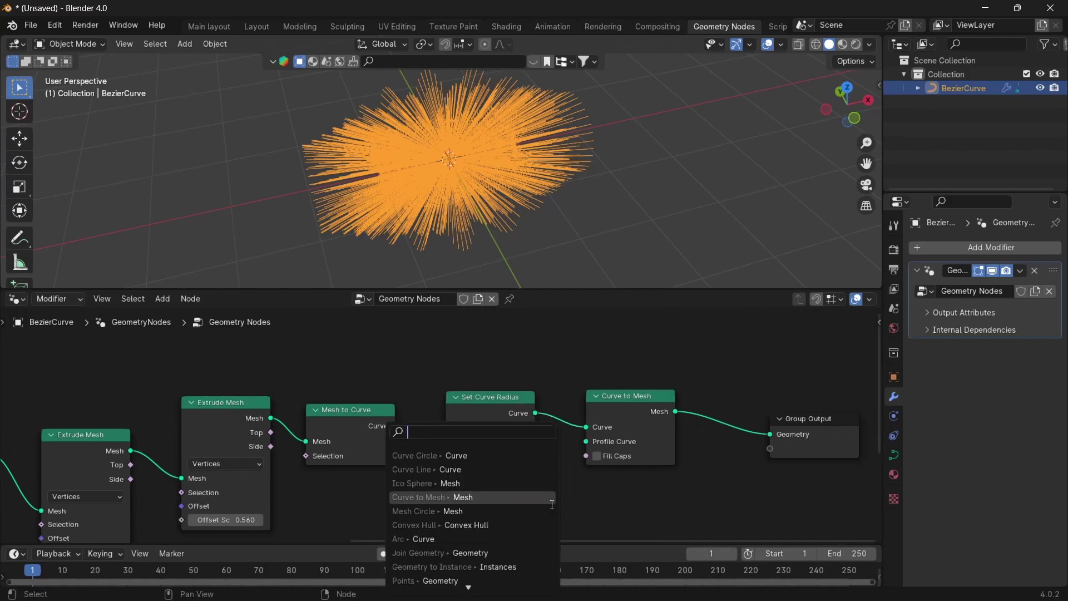
scroll(511, 471, down, 1)
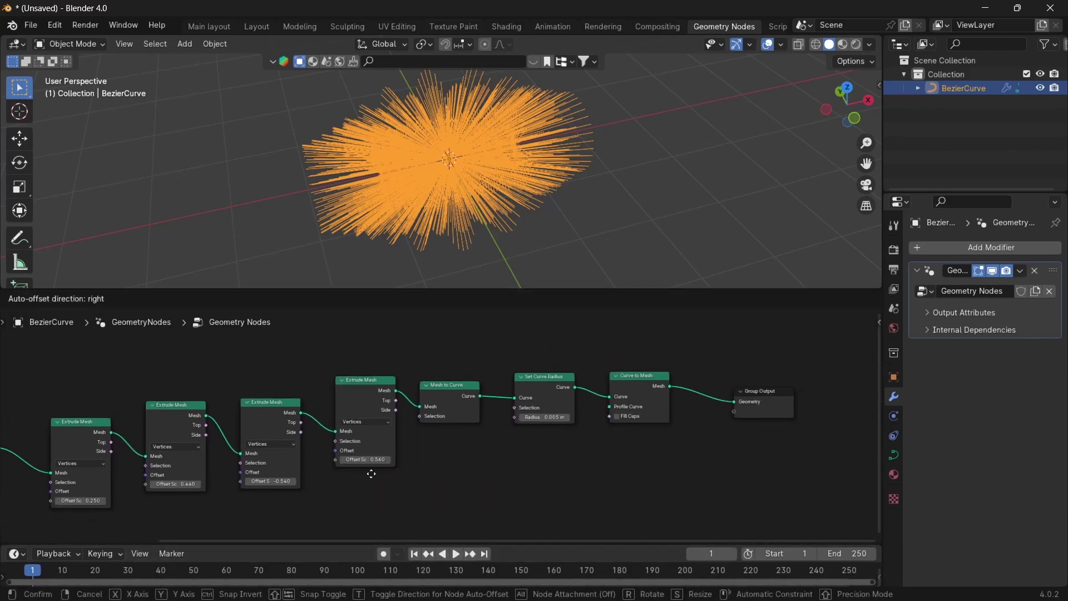
click(489, 439)
scroll(690, 435, up, 3)
scroll(689, 435, up, 2)
Connect the Curve Circle to the Curve to Mesh Profile Curve input.
drag(564, 419, 627, 336)
drag(528, 425, 552, 425)
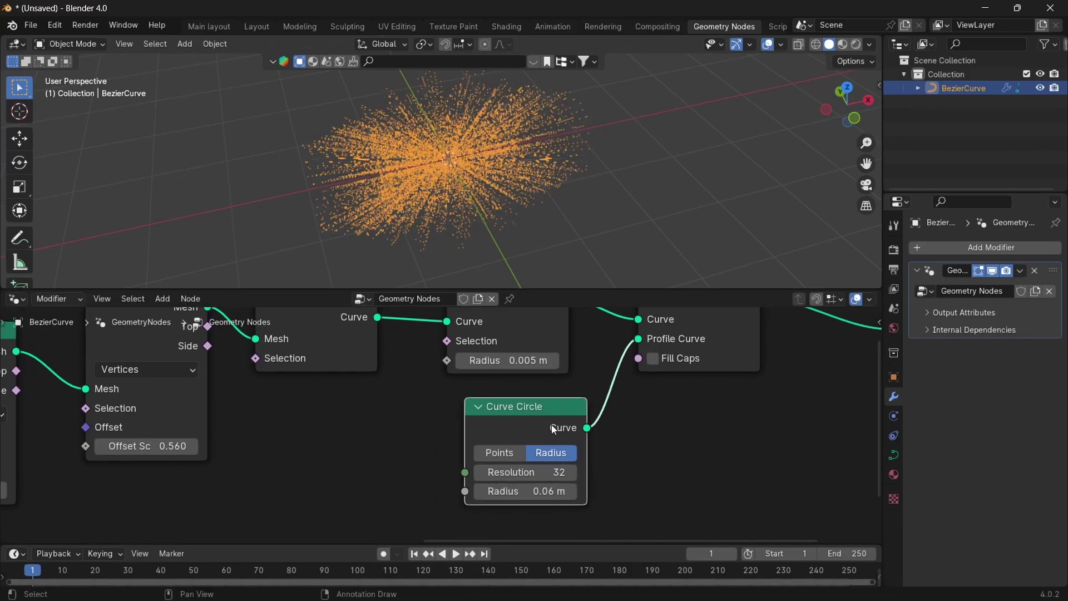
scroll(522, 471, down, 2)
drag(512, 376, 512, 376)
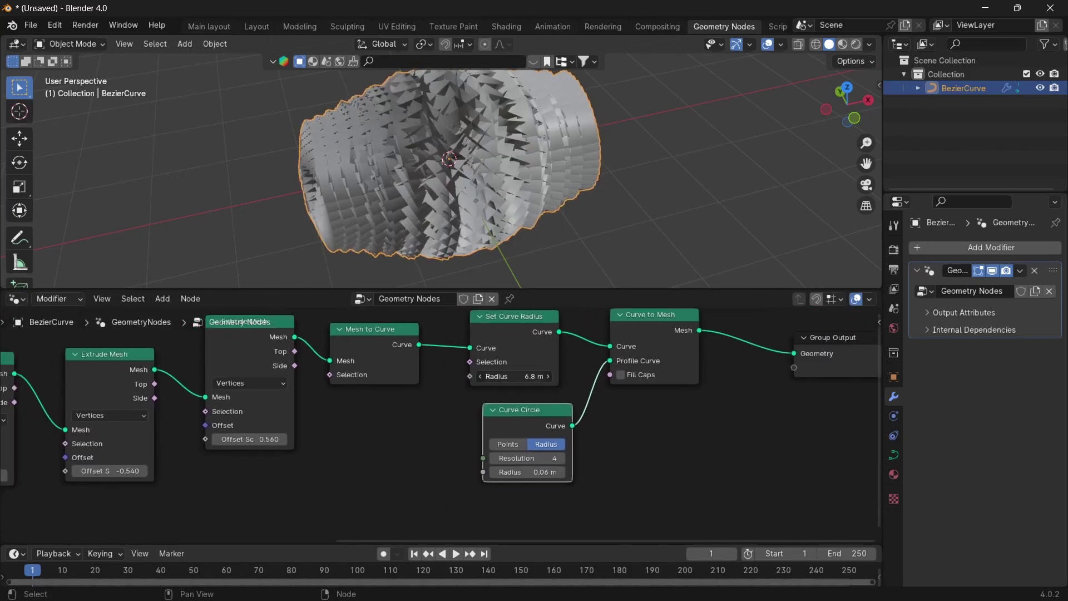
Add a Spline Parameter and drive Set Curve Radius with its Length output.
key(shift+a)
text(spline par)
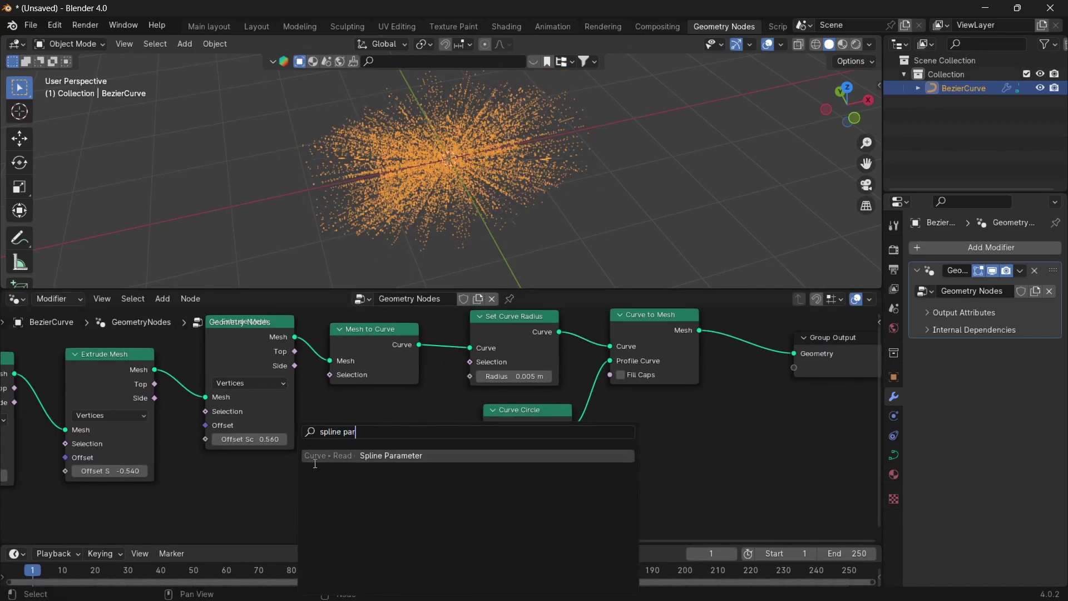
key(Return)
click(301, 483)
drag(362, 498, 469, 377)
middle_drag(501, 167, 563, 179)
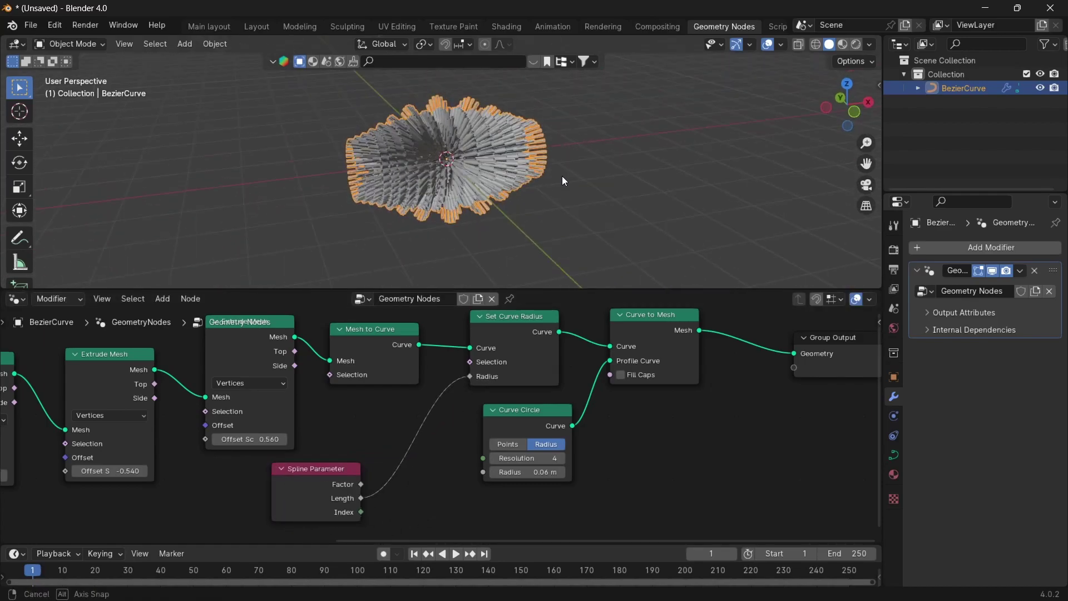
Set the profile Curve Circle radius to 0.02 m.
scroll(390, 422, up, 2)
scroll(550, 190, up, 3)
drag(542, 480, 520, 479)
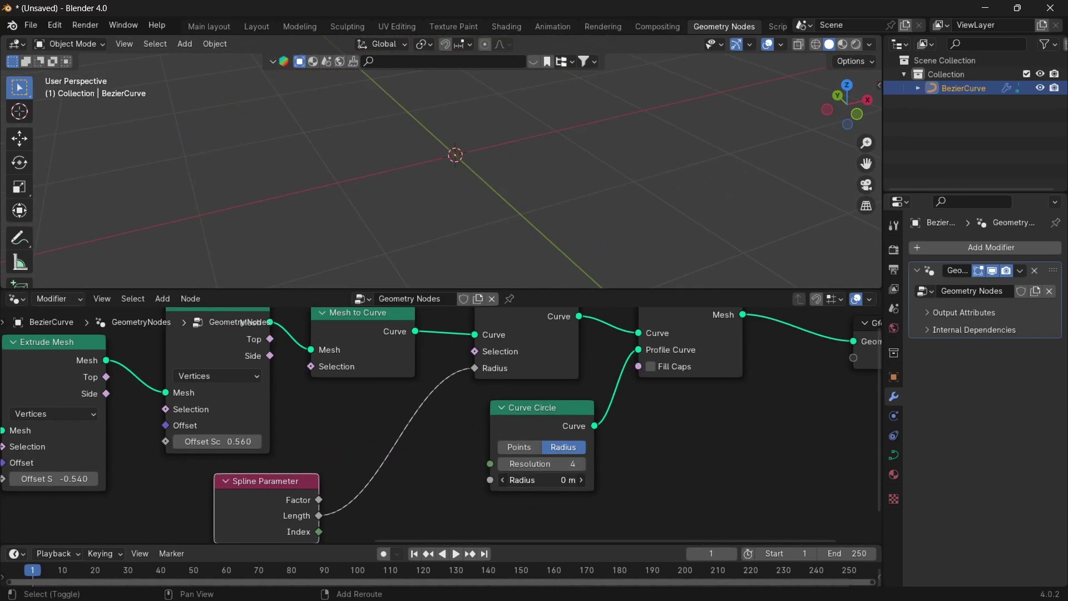
middle_drag(632, 215, 445, 184)
scroll(445, 184, down, 3)
scroll(395, 479, down, 1)
Add a Color Ramp node to the strand node tree.
key(shift+a)
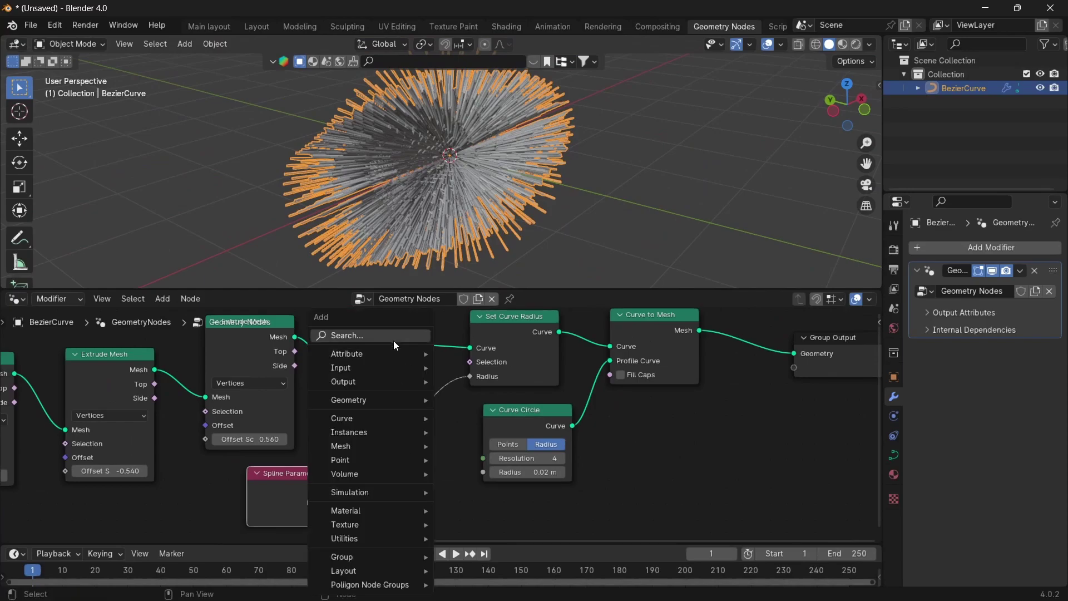
text(color)
key(Down)
key(Down)
key(Return)
click(462, 498)
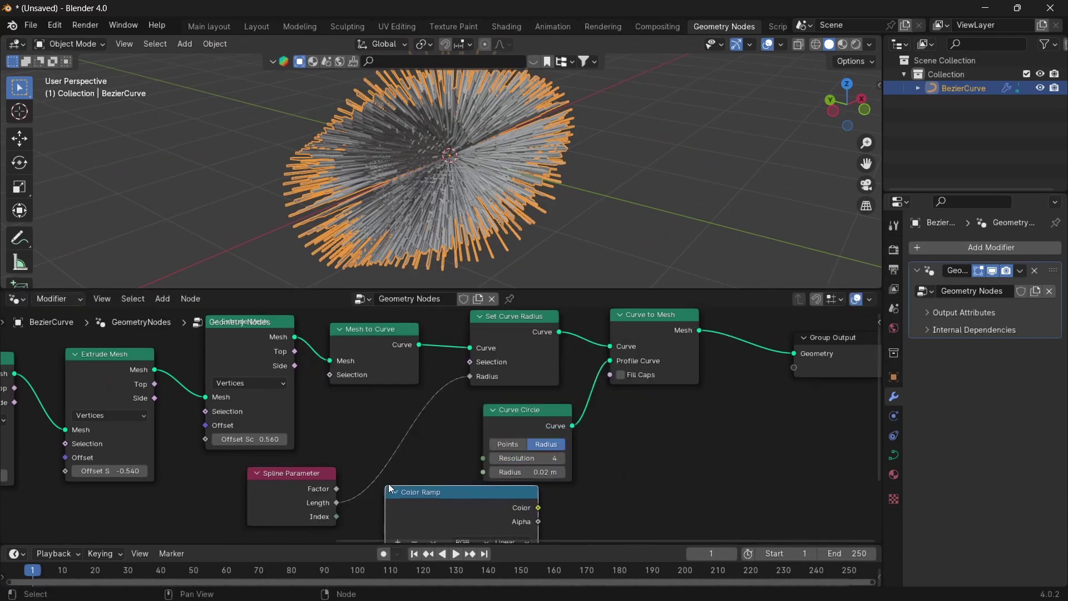
mouse_move(623, 219)
middle_down()
mouse_move(595, 194)
mouse_move(623, 159)
mouse_move(587, 206)
middle_up()
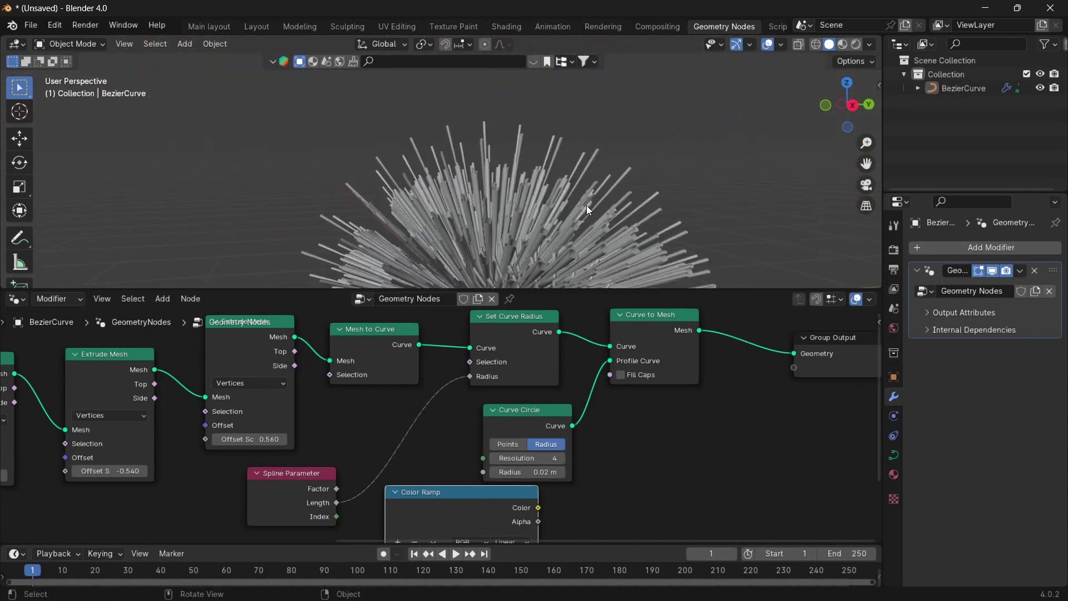
click(586, 205)
Insert the Color Ramp into the Length–Radius link with its end stop at 0.524.
drag(403, 501, 405, 398)
click(436, 439)
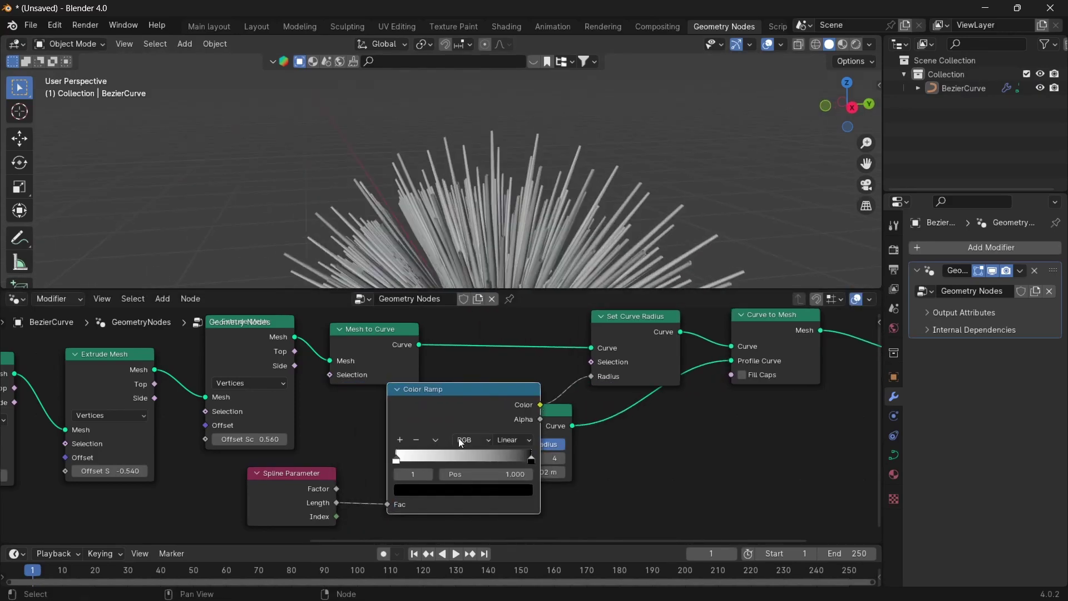
drag(529, 457, 464, 461)
middle_drag(538, 163, 556, 194)
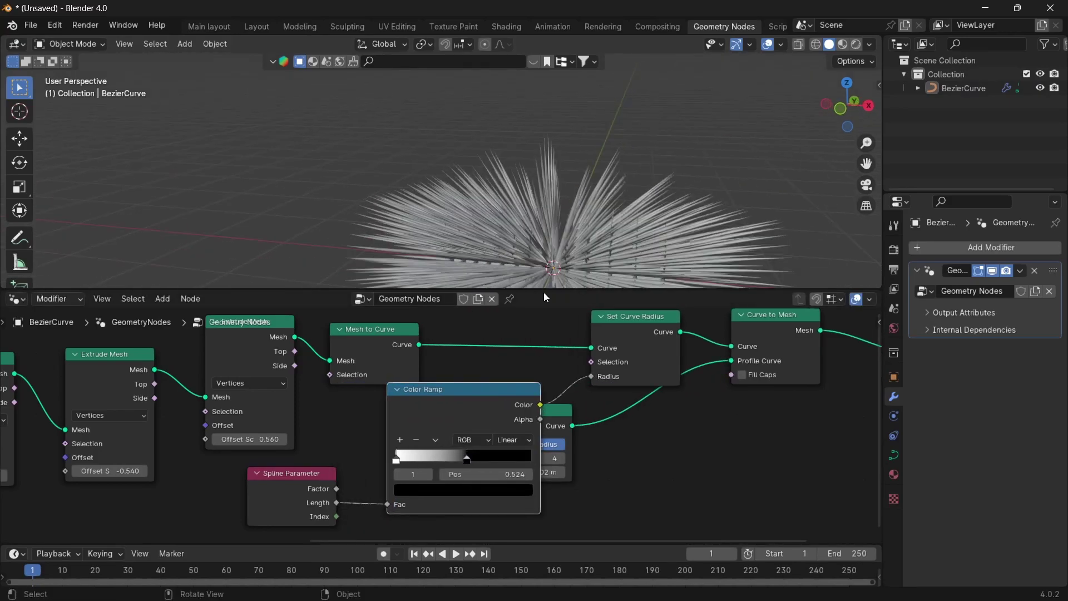
scroll(483, 422, down, 3)
drag(557, 434, 484, 445)
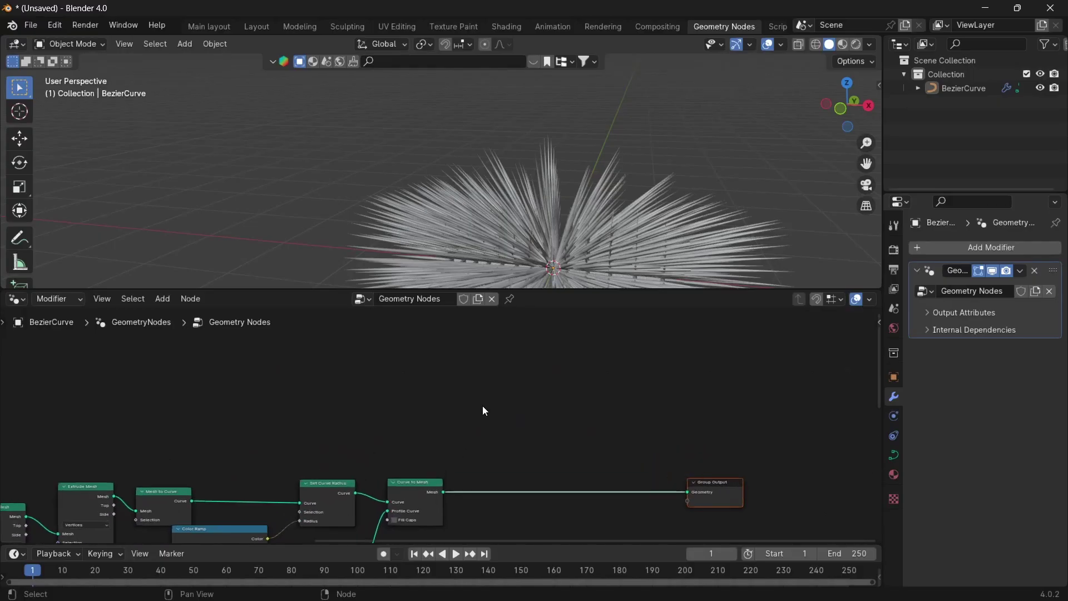
Add an Instance on Points node to the tree.
key(shift+a)
text(instance)
click(572, 439)
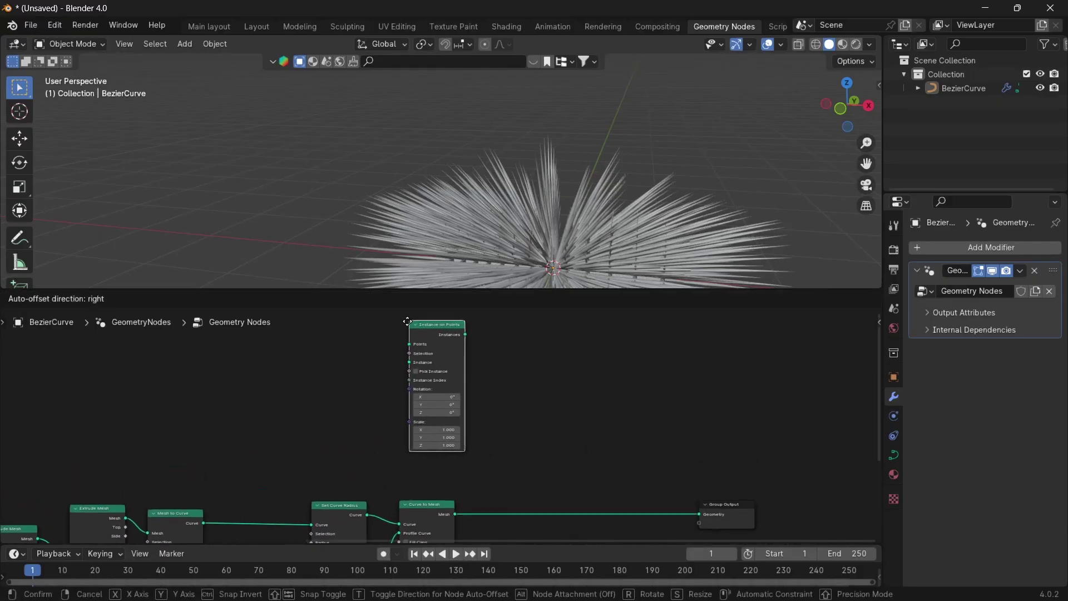
click(476, 489)
Add an Ico Sphere node as the instancing base.
key(Home)
key(shift+a)
text(ico)
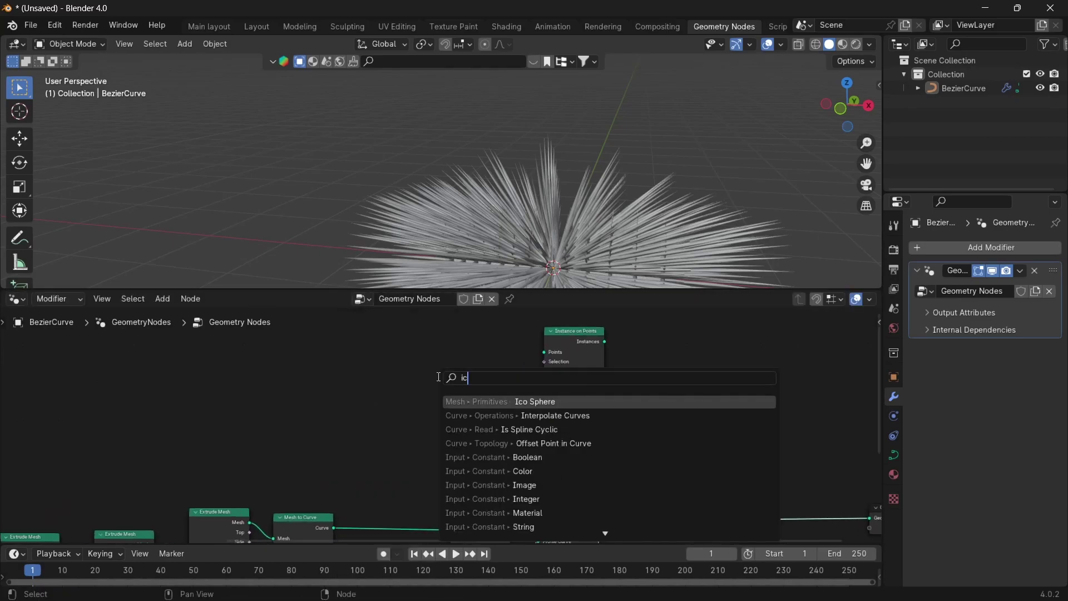
key(Return)
click(359, 403)
mouse_move(455, 274)
middle_down()
mouse_move(637, 151)
mouse_move(608, 159)
middle_up()
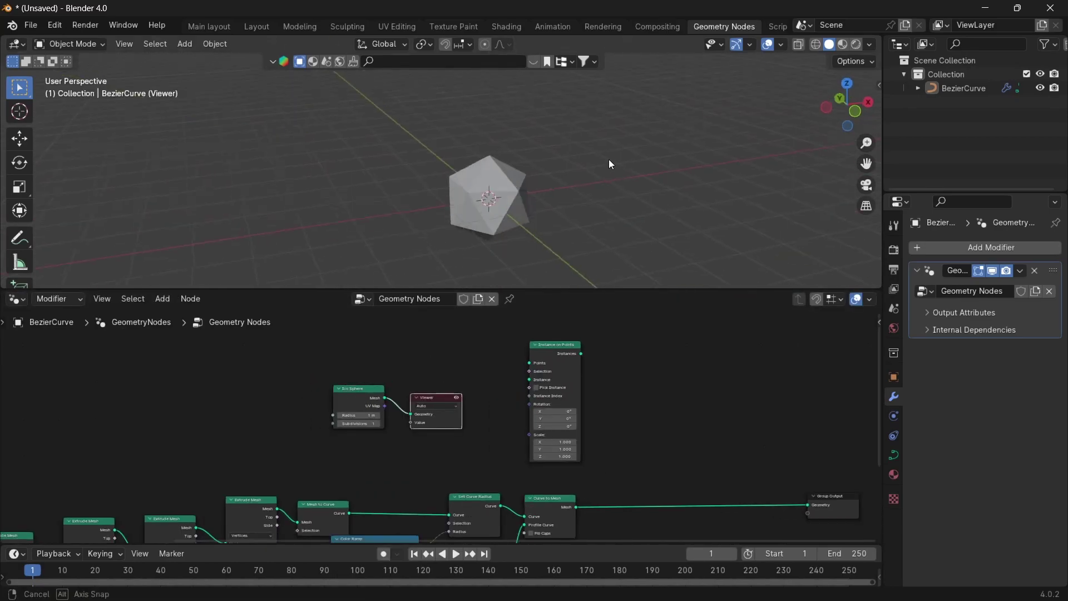
scroll(422, 435, up, 1)
key(Delete)
scroll(447, 471, up, 2)
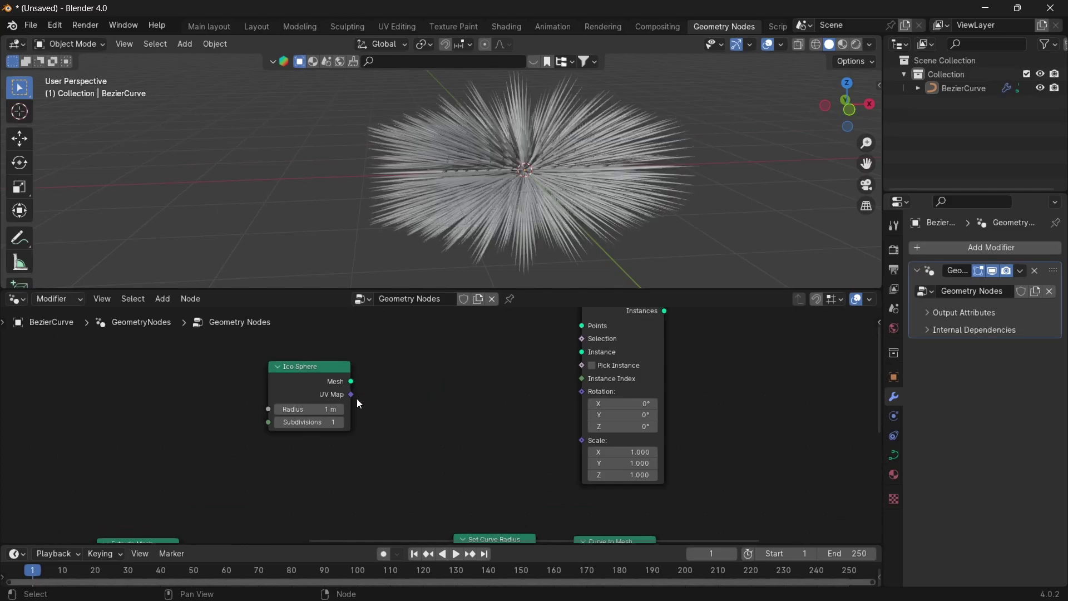
Wire the Ico Sphere mesh to Points and the strand mesh to Instance, forming a fuzzy ball.
mouse_move(351, 407)
mouse_down()
mouse_move(580, 363)
mouse_move(808, 507)
mouse_up()
scroll(560, 384, down, 2)
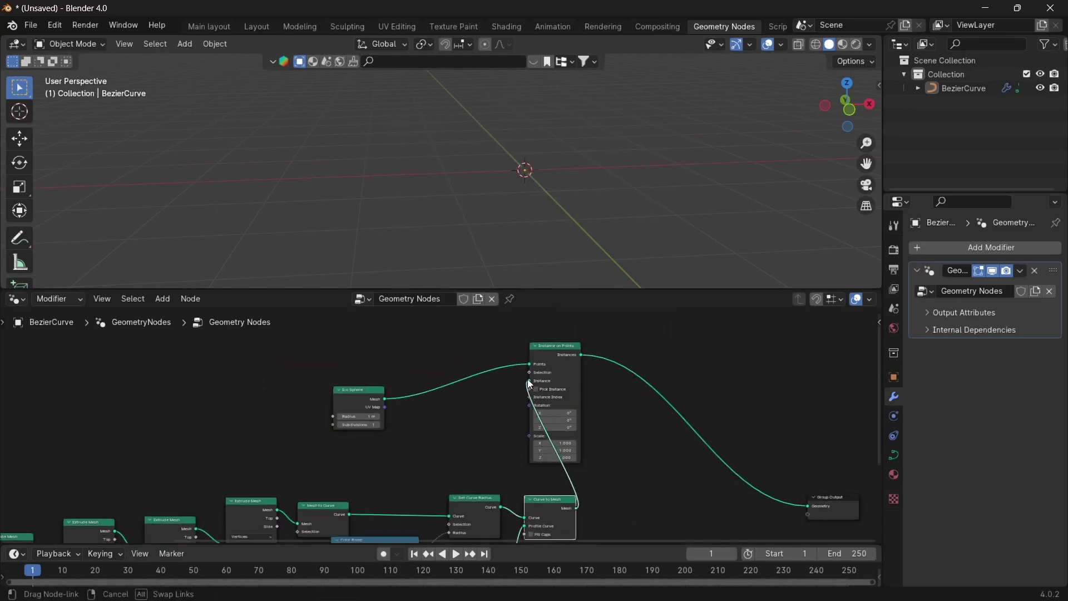
drag(530, 384, 530, 382)
middle_drag(612, 246, 622, 169)
scroll(442, 426, up, 2)
drag(345, 396, 320, 351)
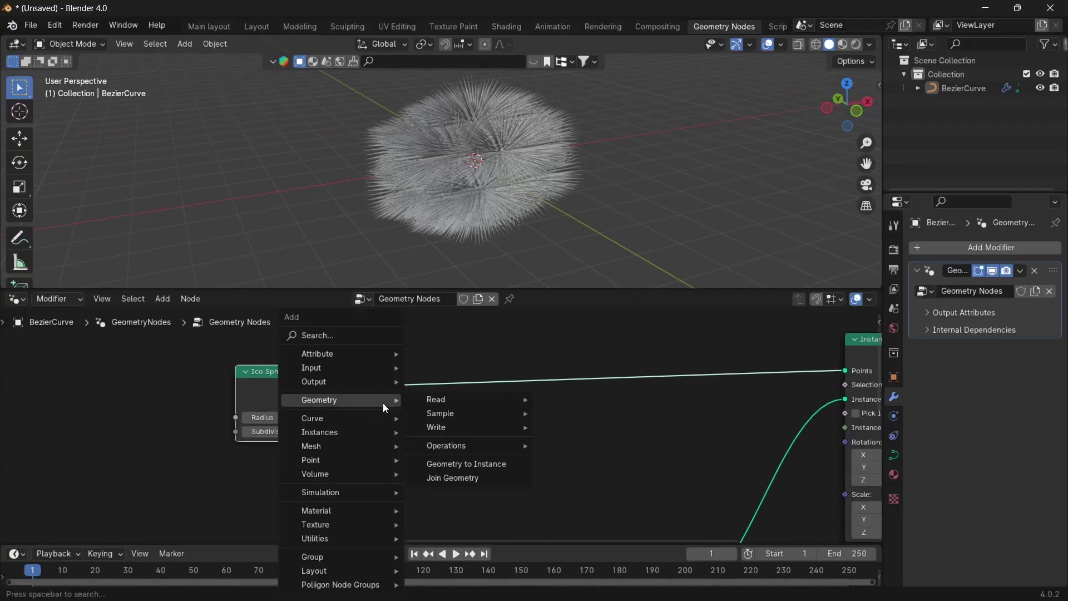
Add a Normal input node and position it below the sphere.
text(capt)
key(Escape)
key(shift+a)
text(normal)
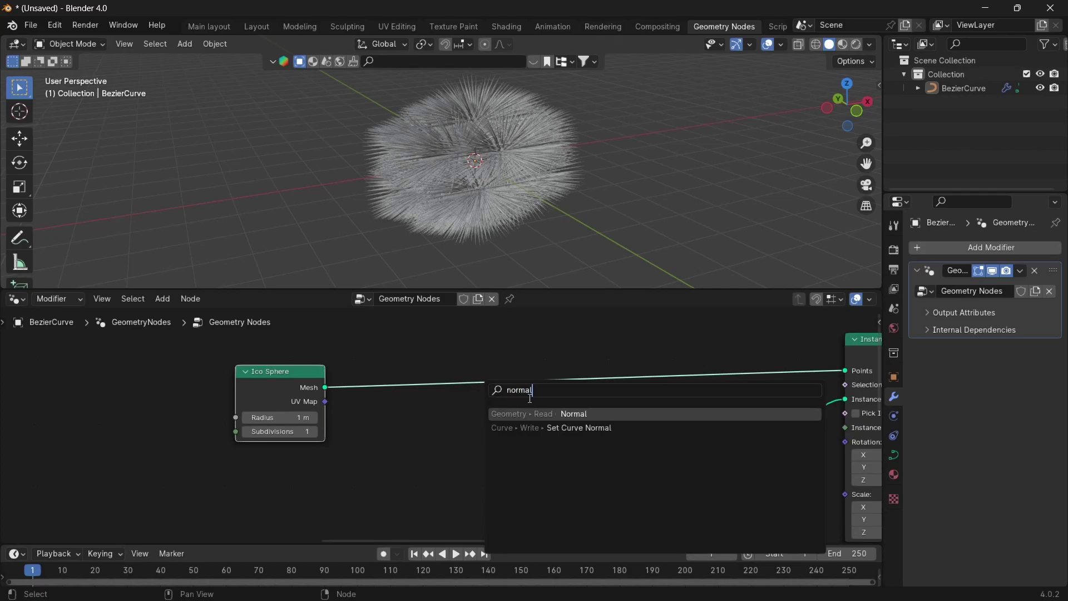
key(Return)
drag(840, 445, 844, 450)
middle_drag(412, 99, 495, 236)
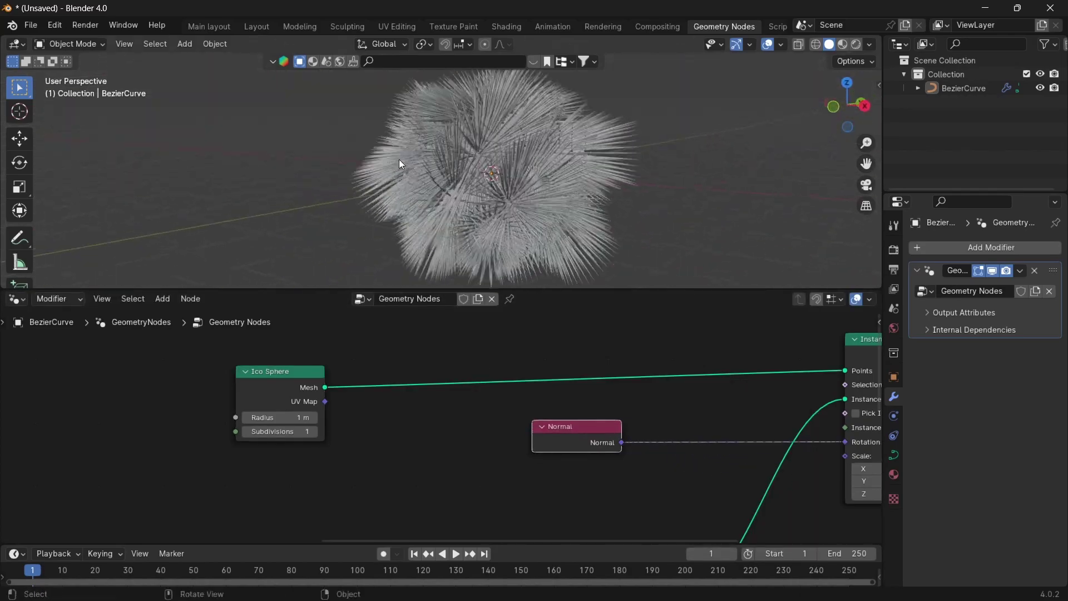
drag(571, 434, 454, 487)
click(455, 487)
Insert a Vector Capture Attribute on the sphere link, capturing the Normal.
key(shift+a)
text(capt)
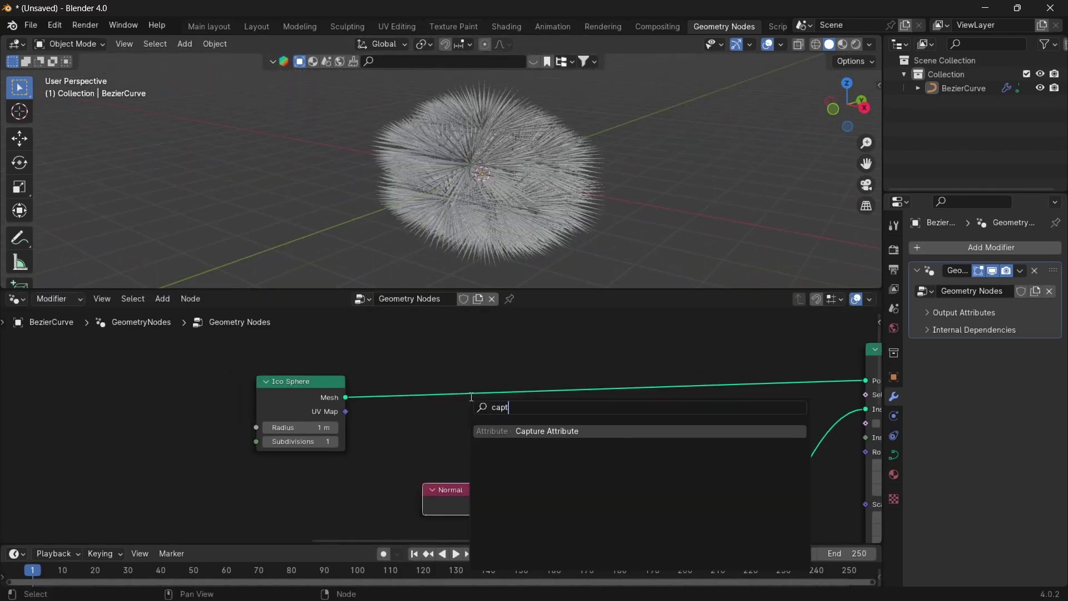
key(Return)
click(400, 342)
click(441, 406)
click(441, 390)
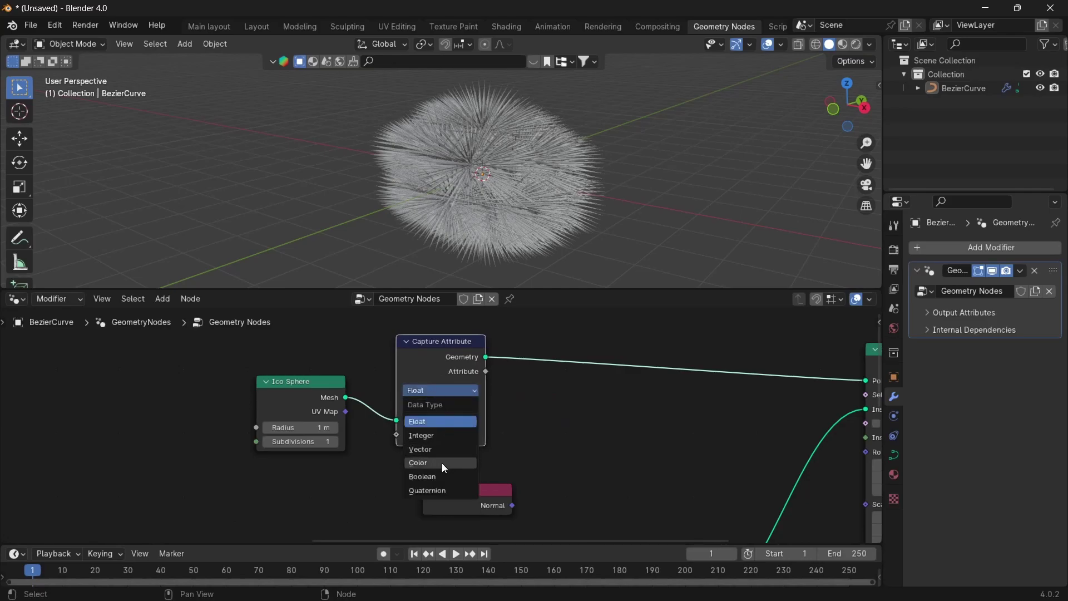
click(441, 463)
drag(501, 490, 351, 486)
scroll(450, 413, down, 2)
middle_drag(449, 414, 377, 397)
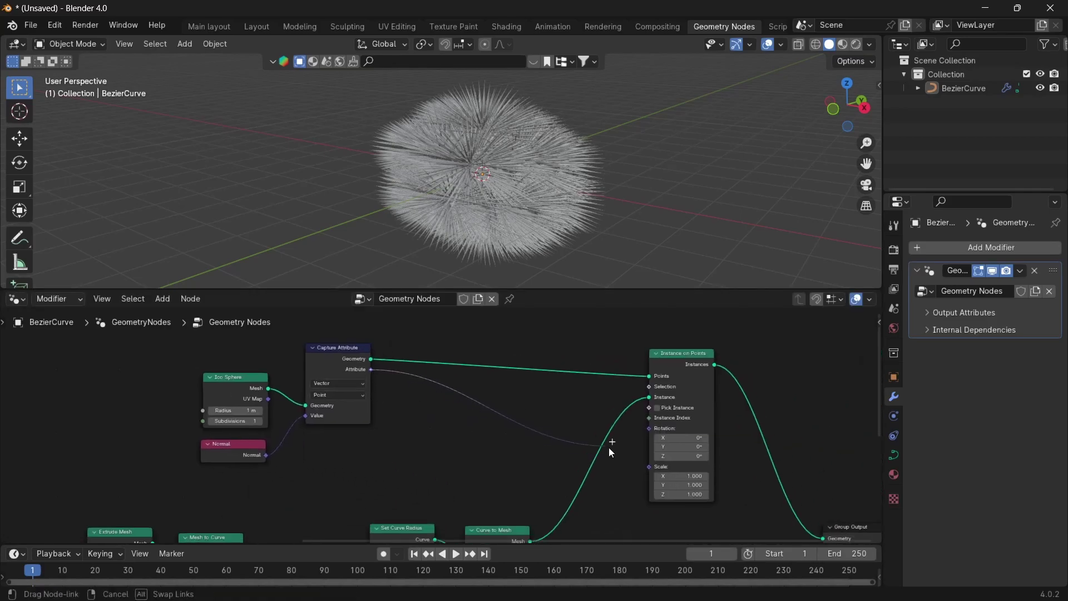
Drive the instance rotation with an Align Euler to Vector fed by the captured normal.
middle_drag(568, 228, 537, 284)
scroll(532, 319, up, 1)
key(shift+a)
text(alo)
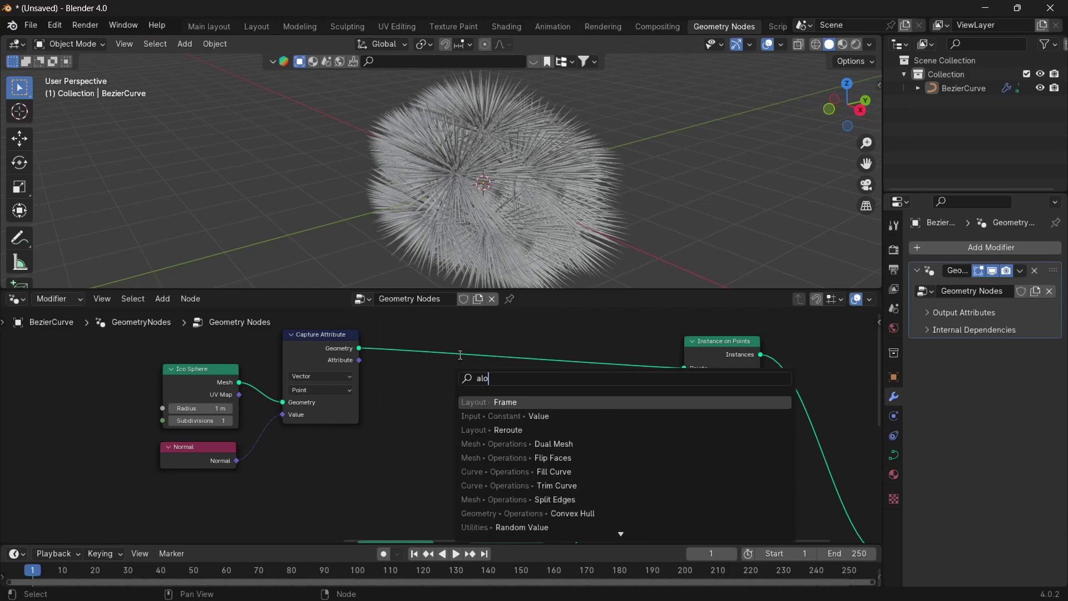
text(ign)
key(Return)
click(444, 423)
scroll(443, 424, up, 1)
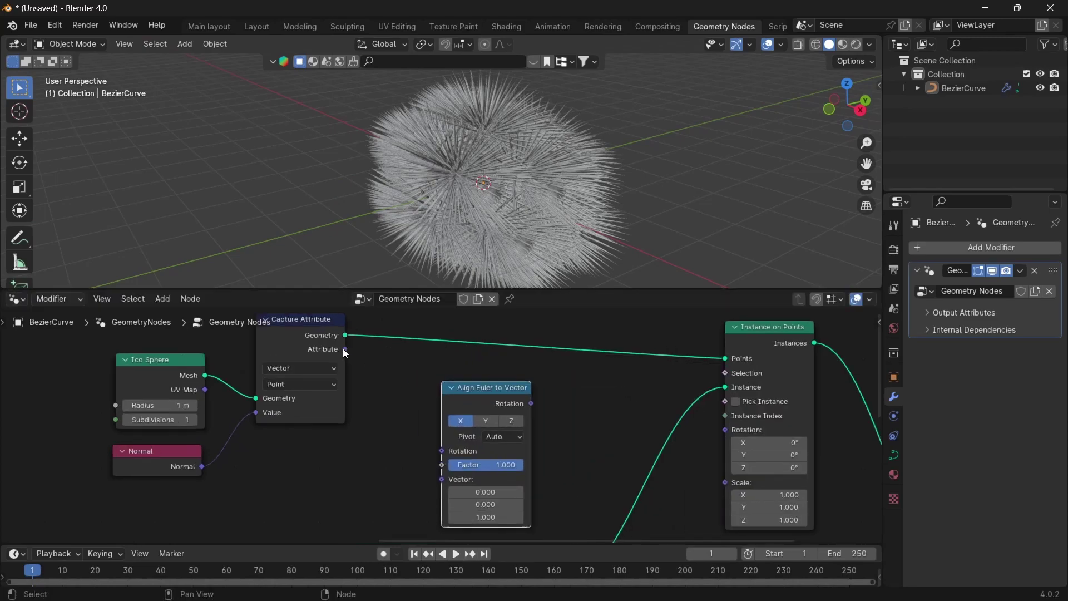
drag(346, 349, 442, 479)
drag(531, 403, 724, 430)
scroll(559, 435, down, 2)
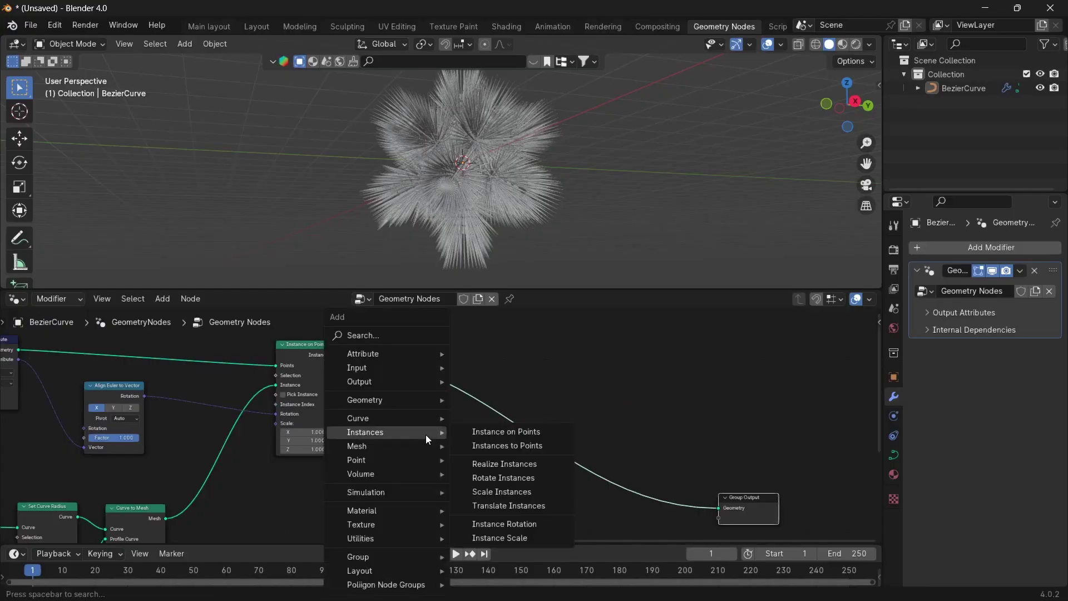
Insert a Set Material node before the group output.
text(set m)
key(Return)
click(522, 423)
click(528, 439)
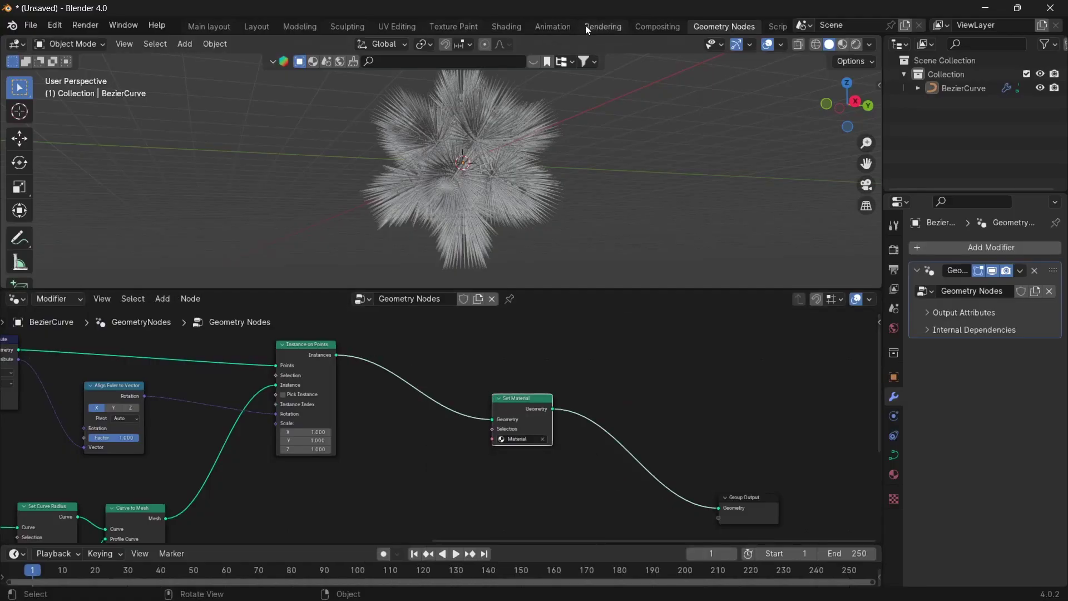
In the Shading workspace, select the strand object and browse its materials.
click(506, 26)
scroll(612, 250, up, 2)
click(855, 105)
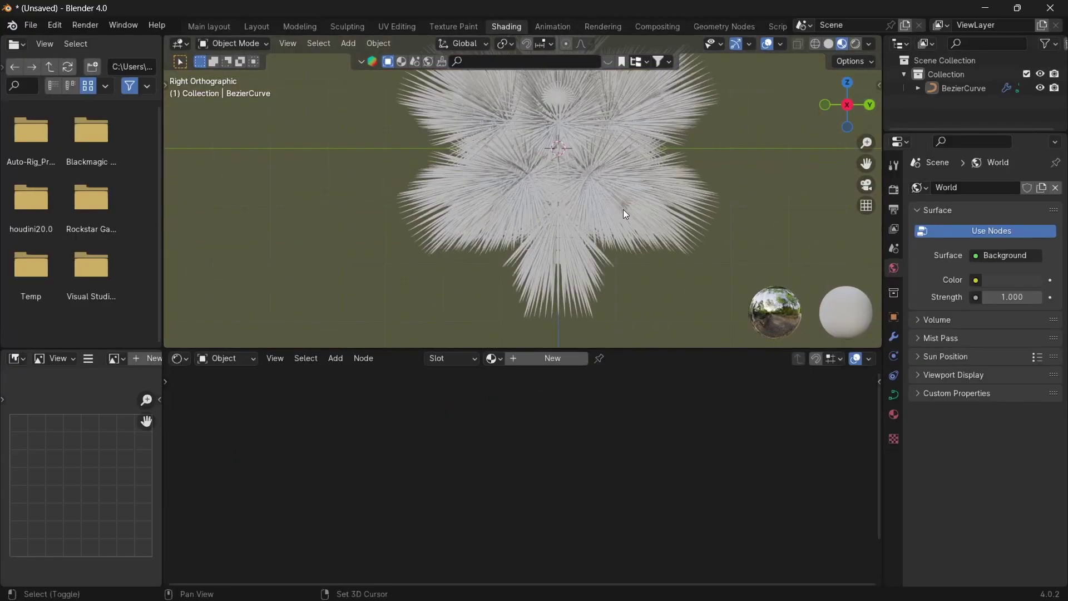
click(625, 214)
click(526, 358)
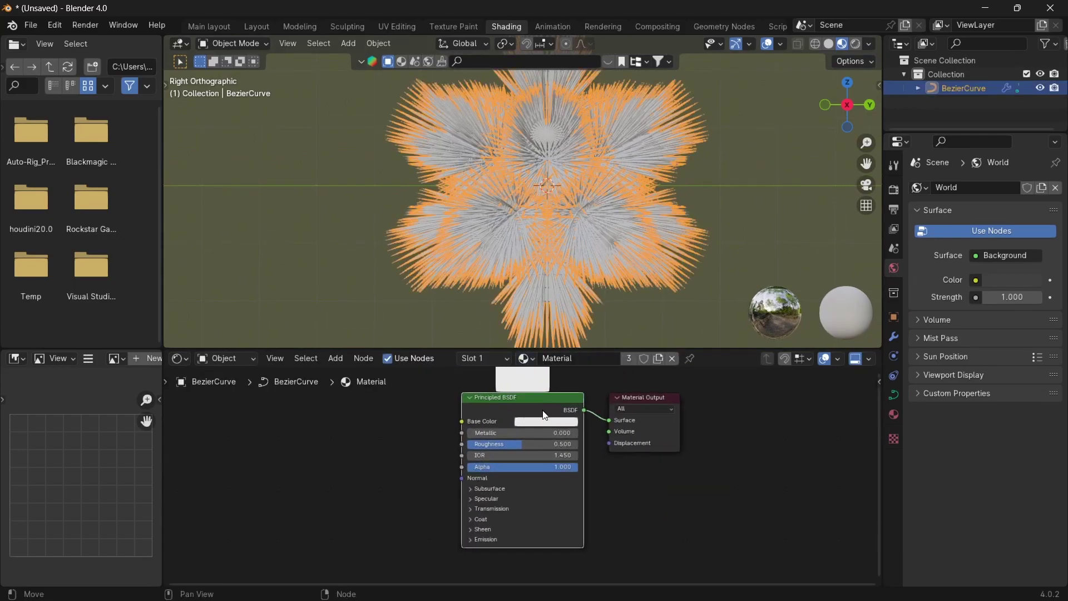
Assign the material named Material and add a Transparent BSDF beside the output.
click(563, 417)
key(shift+a)
text(trsns)
click(607, 435)
click(443, 412)
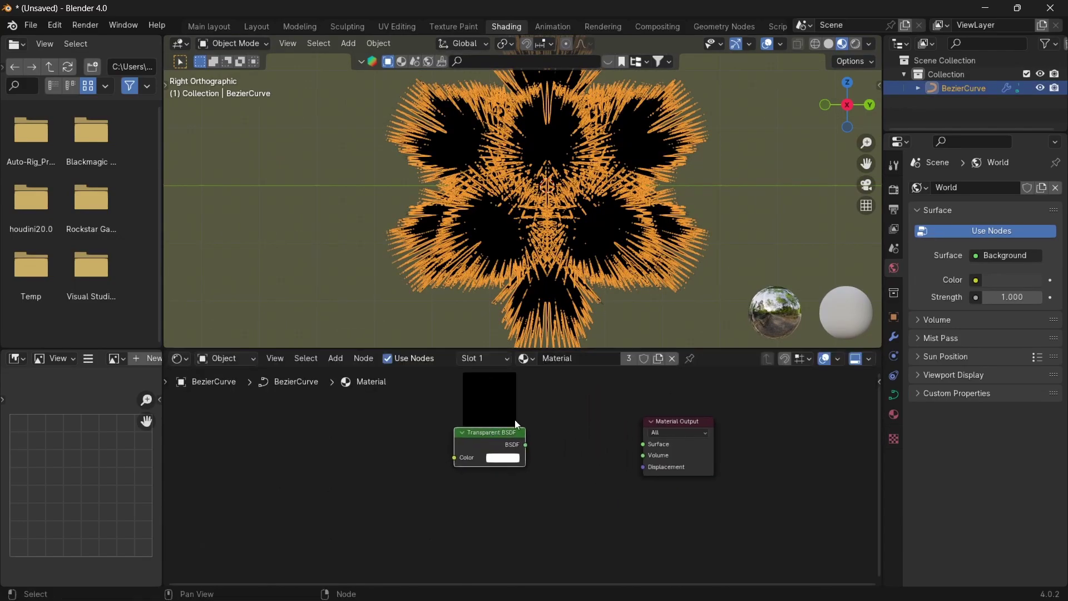
Add a Glass BSDF and mix it with the Transparent shader into the surface.
key(shift+a)
text(glas)
key(Return)
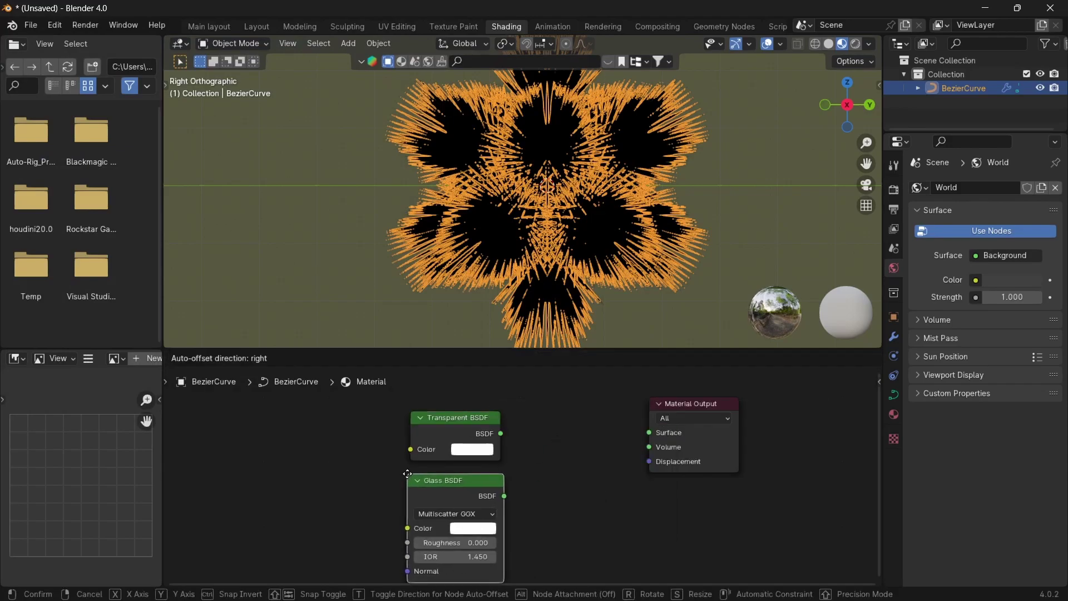
click(443, 457)
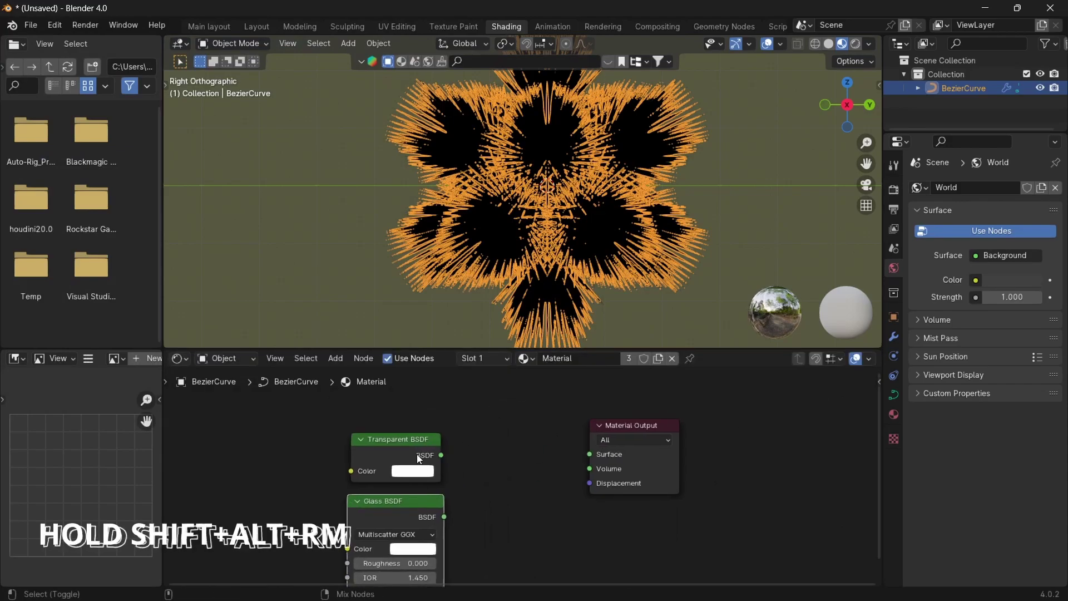
alt+shift+right_drag(412, 458, 396, 509)
drag(558, 475, 589, 454)
Check the Node Wrangler add-on in the Preferences.
click(53, 24)
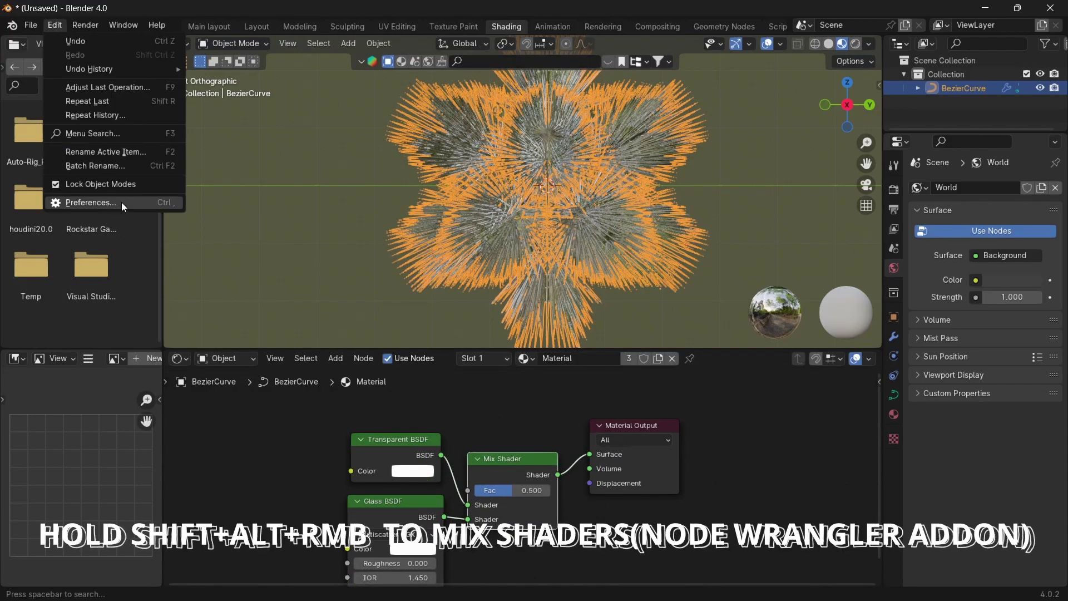
click(83, 203)
click(127, 159)
click(442, 12)
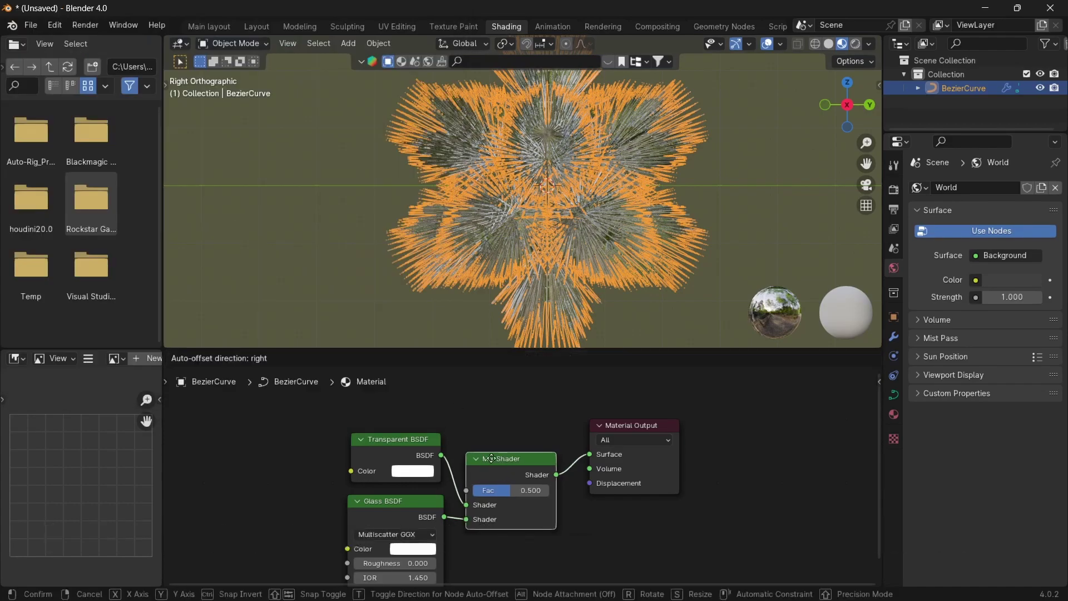
Drive the Mix Shader factor with a Wavelength node.
scroll(466, 541, down, 2)
drag(406, 451, 465, 455)
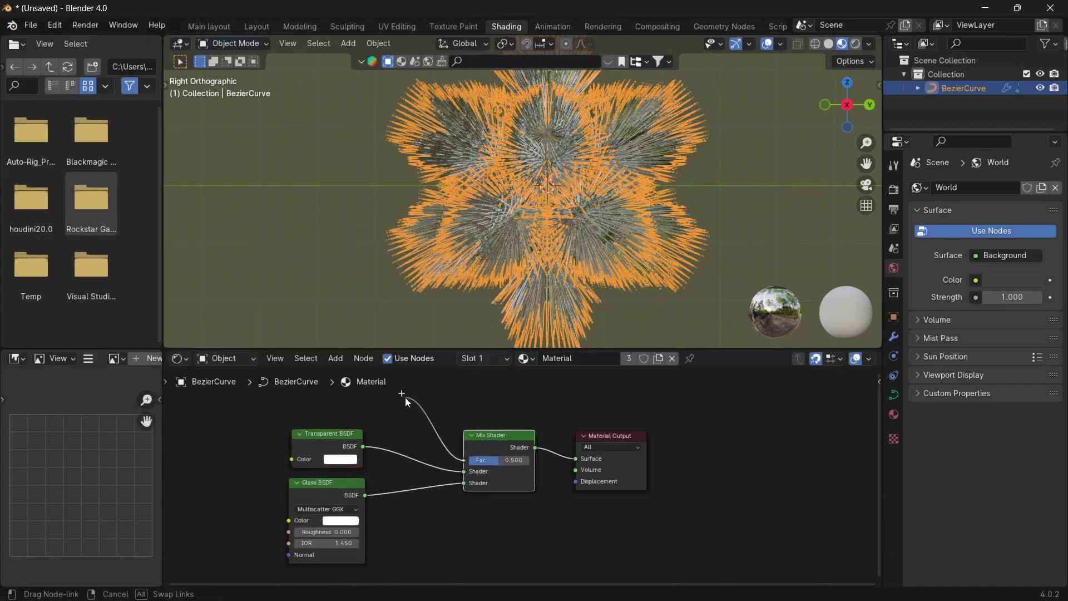
drag(405, 397, 405, 397)
text(wave)
key(Return)
click(391, 449)
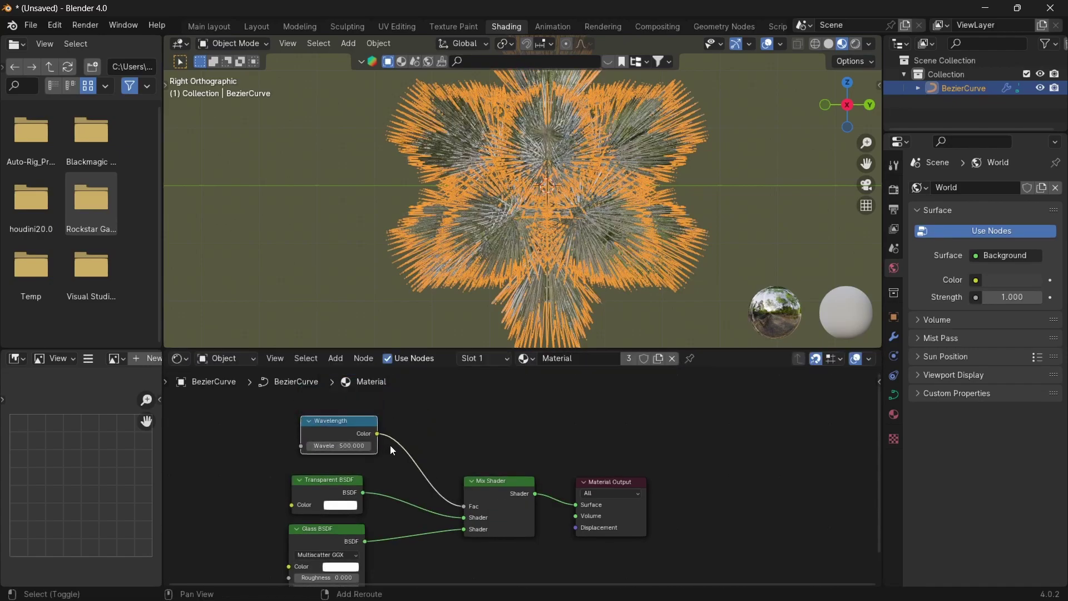
Colour the Transparent shader light blue 87BFFF and the Glass shader red FF6A64.
scroll(525, 427, up, 2)
click(466, 448)
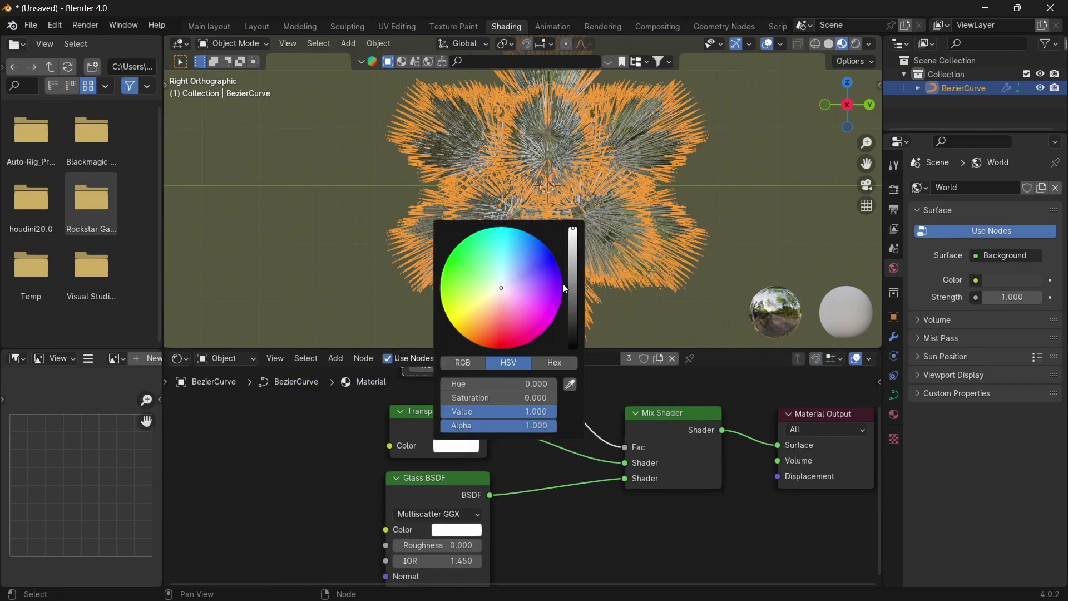
click(553, 362)
click(499, 384)
text(87bffff)
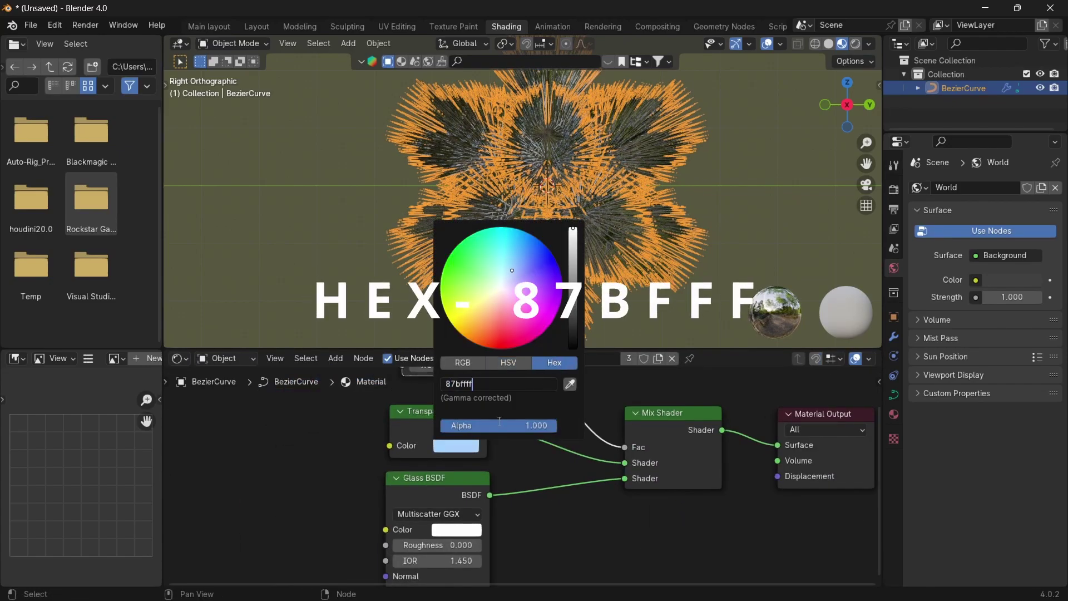
key(Return)
click(456, 529)
click(445, 484)
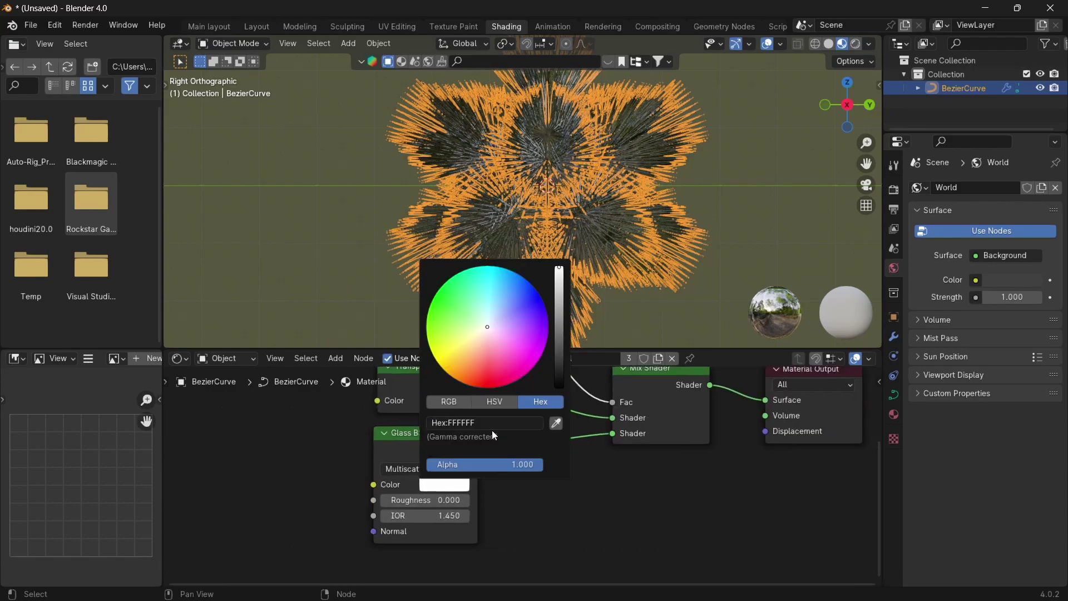
click(511, 422)
text(FF6A64)
key(Return)
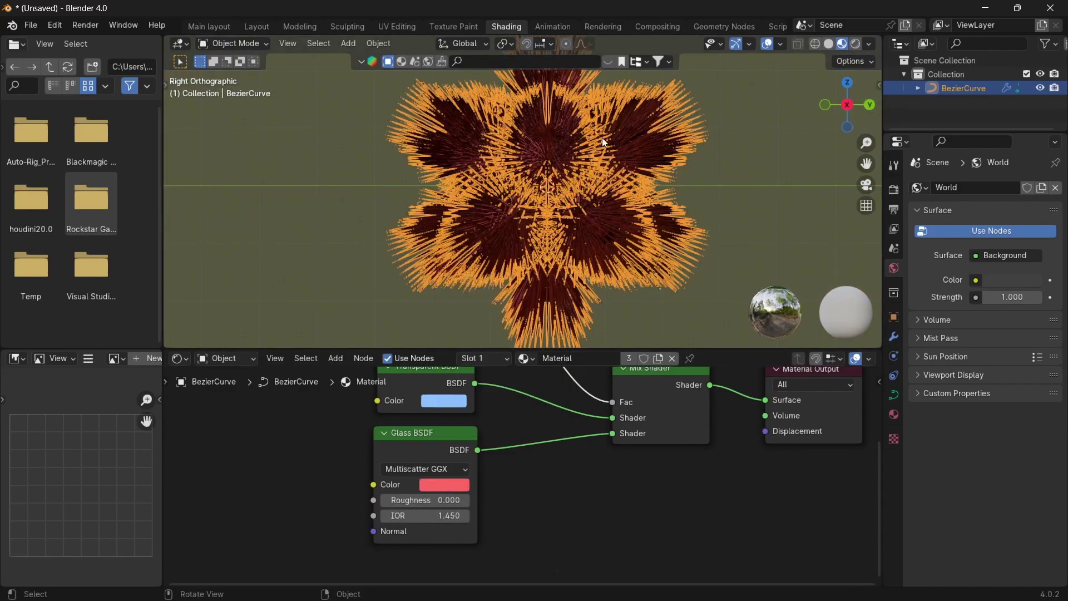
middle_drag(601, 138, 749, 176)
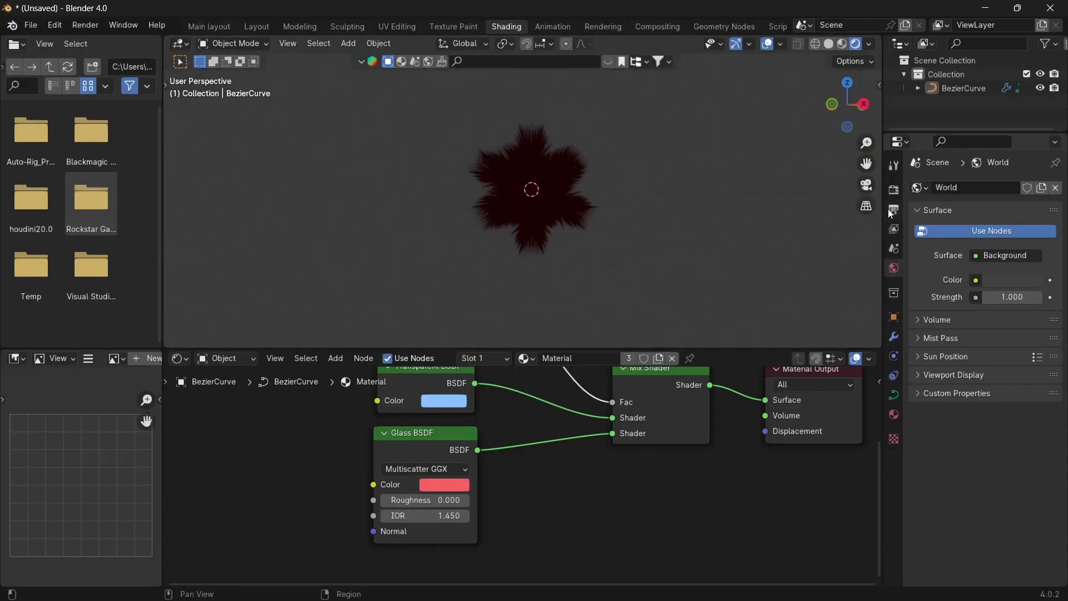
Switch rendering to Cycles on GPU Compute and set World Strength to 0.
click(893, 189)
click(1018, 187)
click(995, 228)
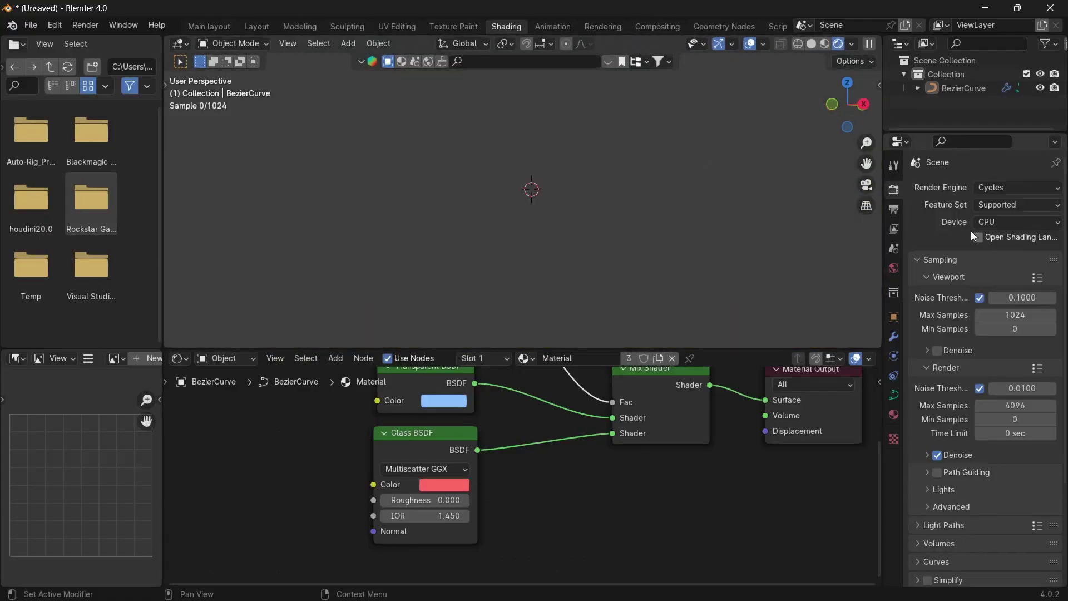
click(996, 249)
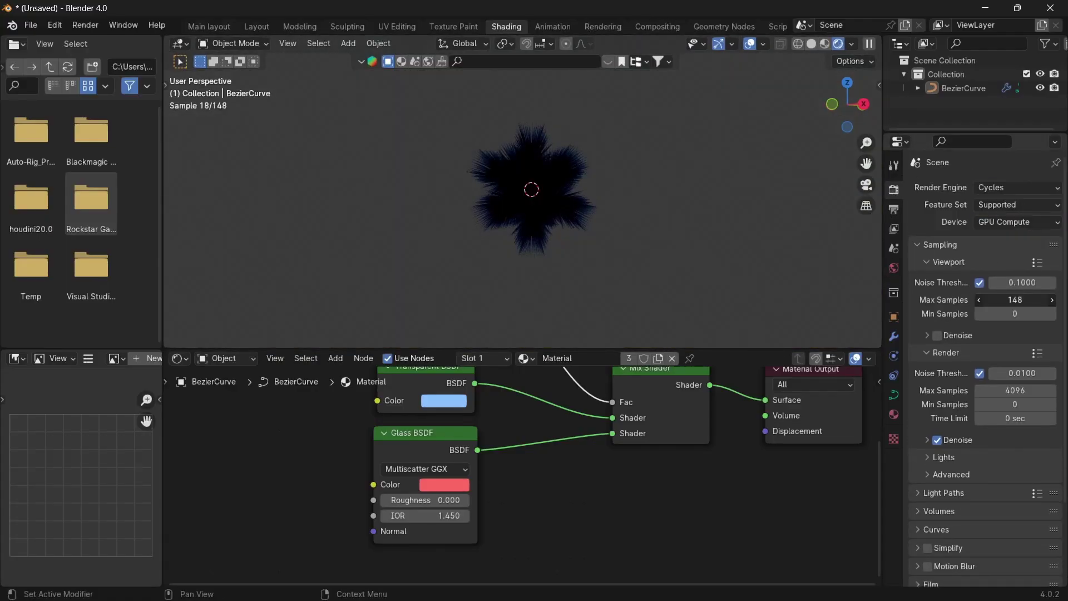
scroll(516, 219, down, 2)
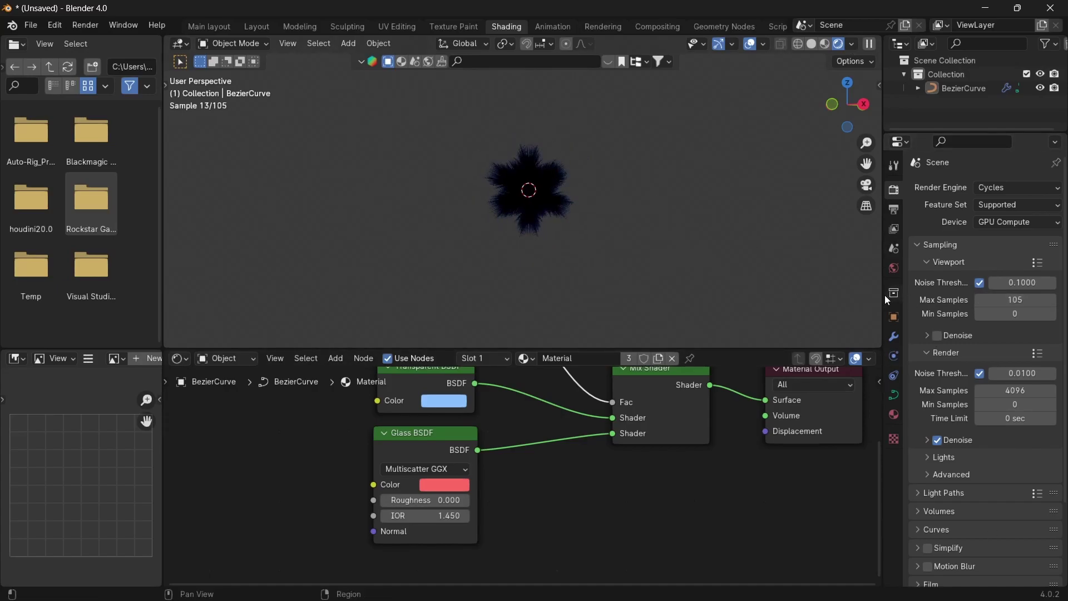
click(893, 268)
drag(1011, 291, 945, 290)
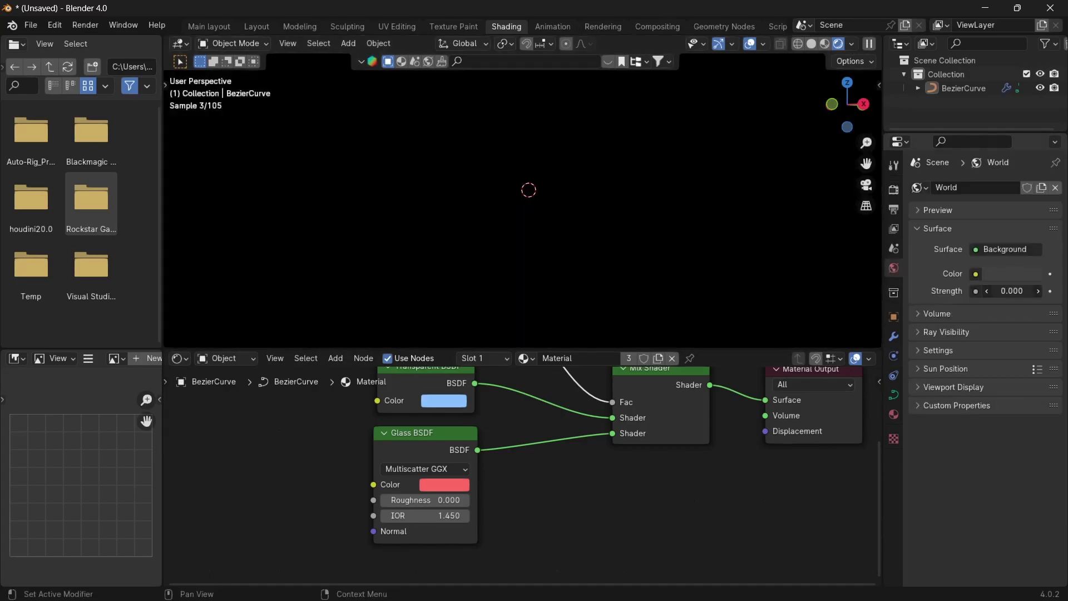
Add an area light left of the bundle along Y with power around 1679.
click(870, 105)
key(shift+a)
click(640, 429)
key(g)
key(z)
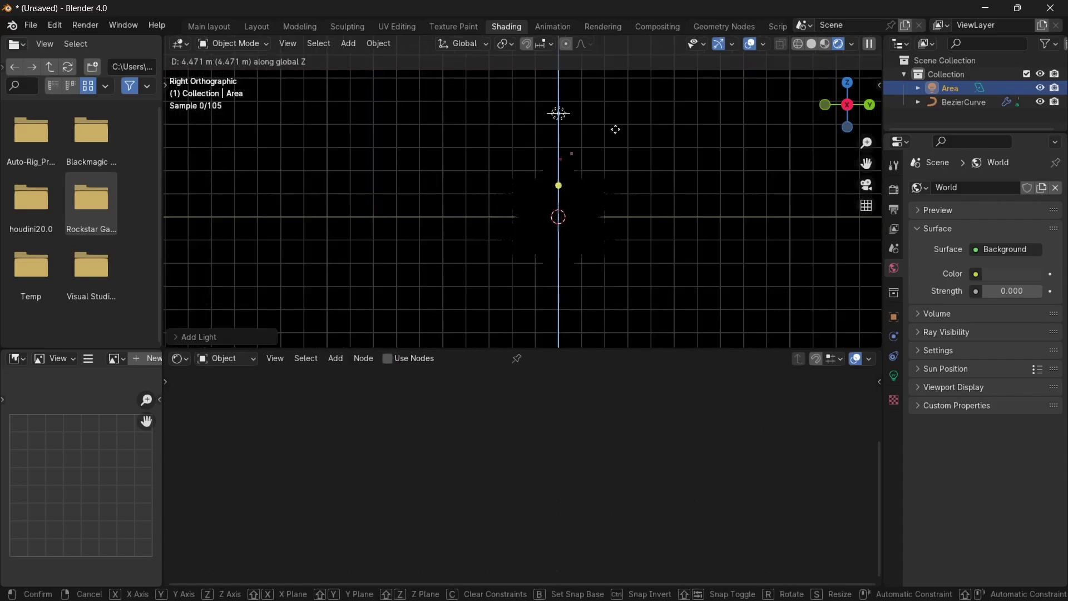
key(y)
click(645, 212)
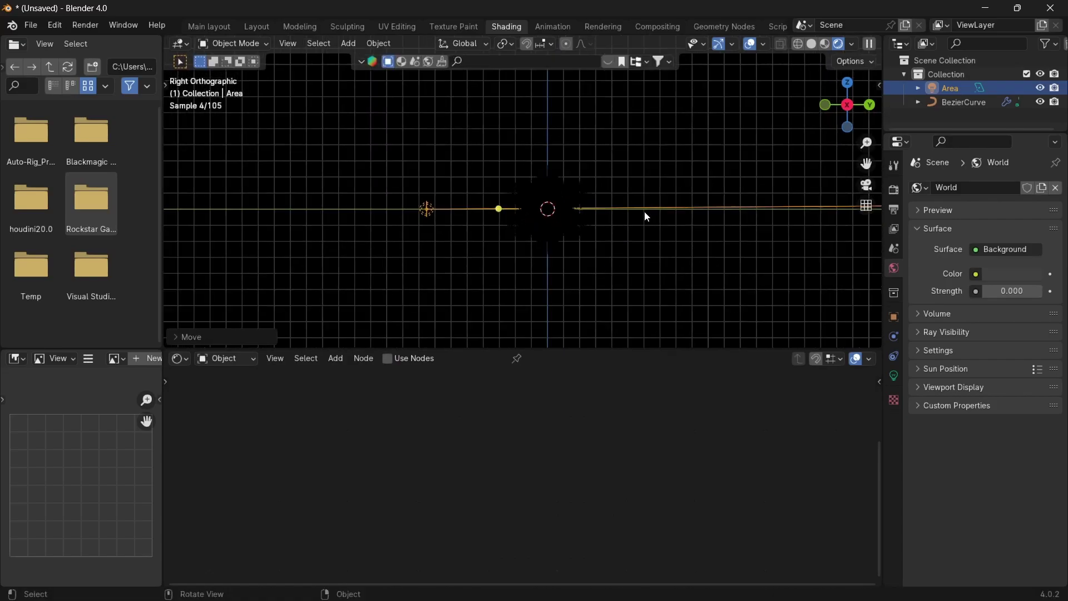
right_click(325, 198)
right_click(398, 179)
click(389, 178)
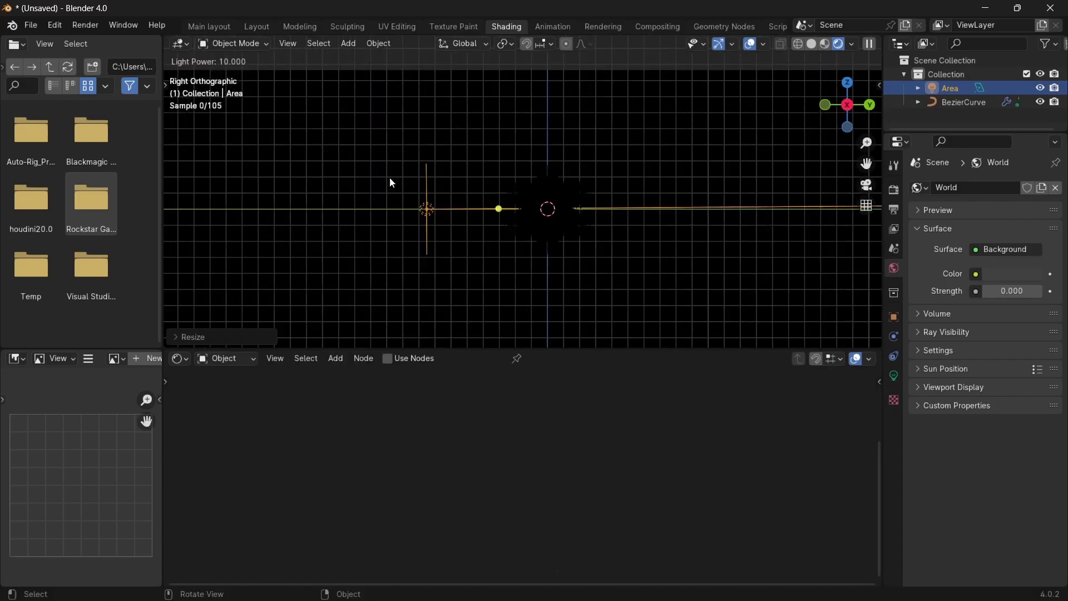
click(622, 235)
Duplicate the area light, rotate the copy around the 3D cursor, and hide overlays.
click(847, 82)
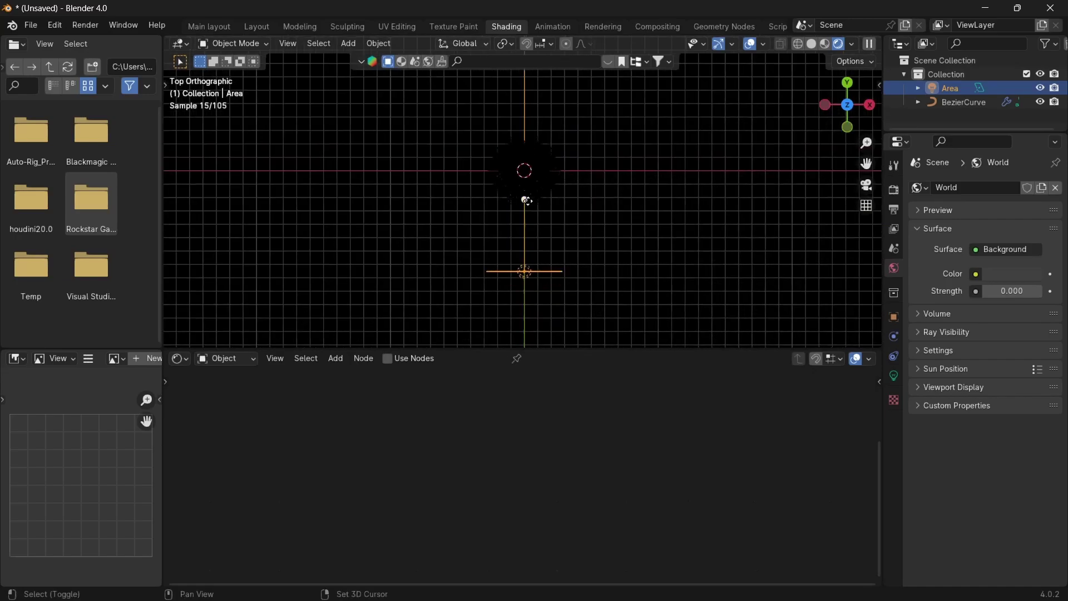
key(shift+d)
key(Escape)
click(504, 43)
click(533, 93)
key(r)
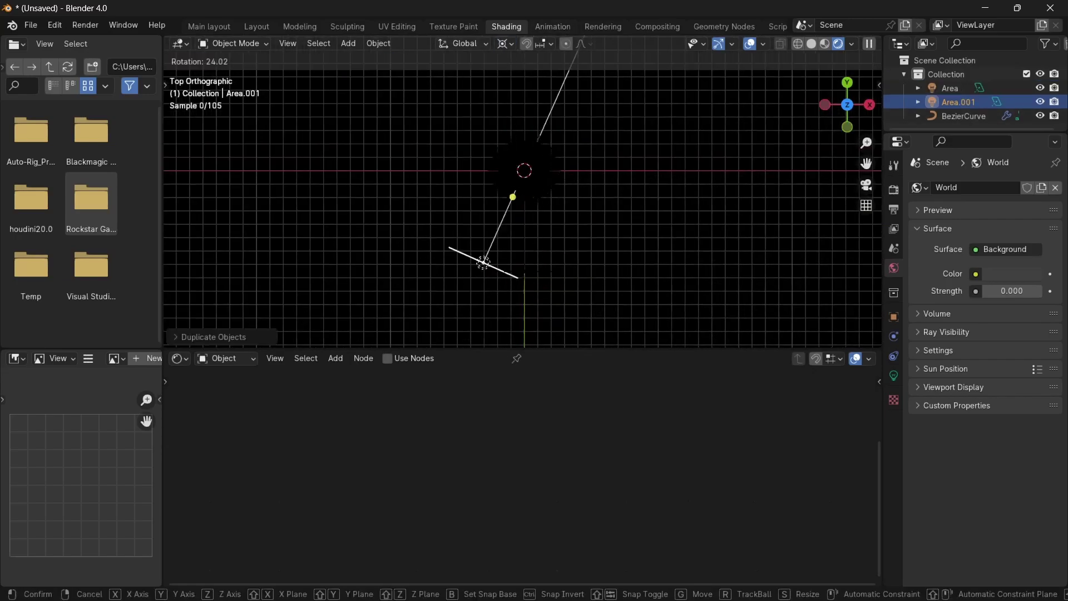
click(511, 191)
click(869, 104)
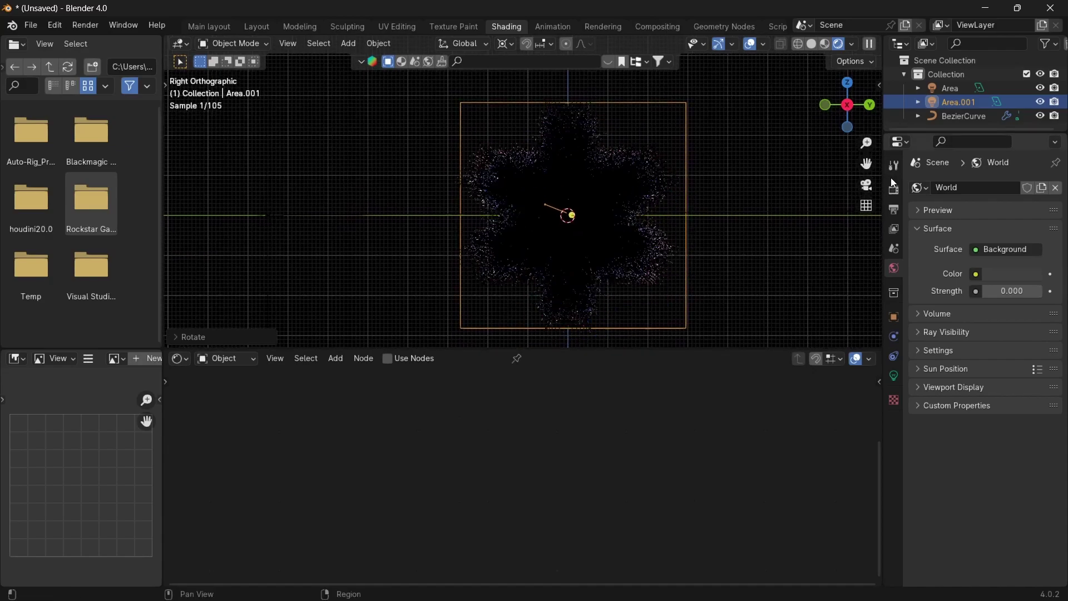
click(893, 188)
key(shift+alt+z)
Apply the Full Global Illumination light path preset, raising all bounce limits to 32.
scroll(938, 437, down, 2)
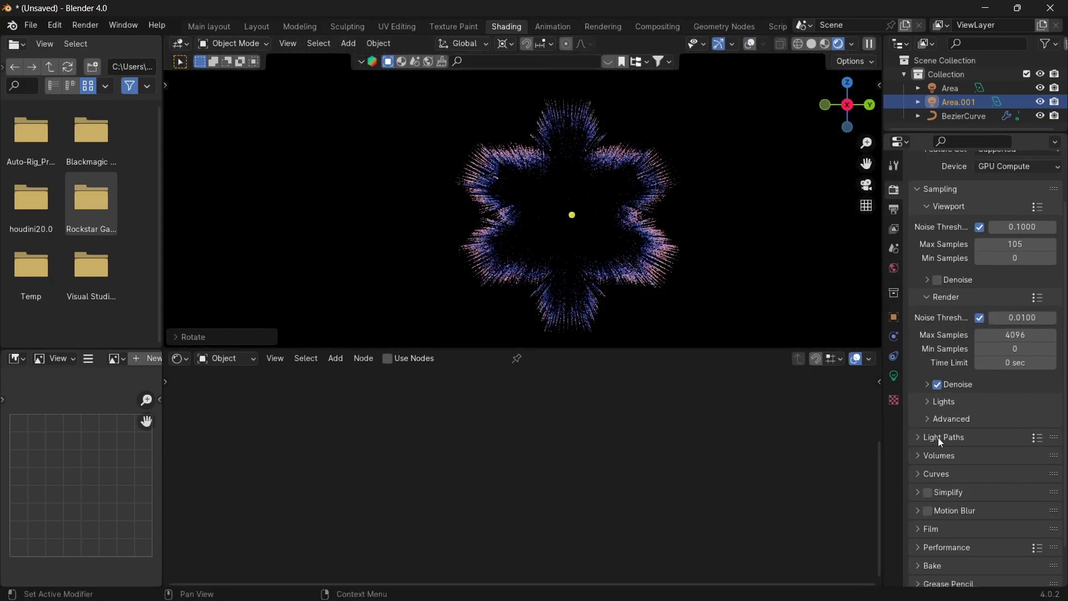
click(937, 437)
scroll(946, 389, down, 4)
click(1037, 322)
click(974, 261)
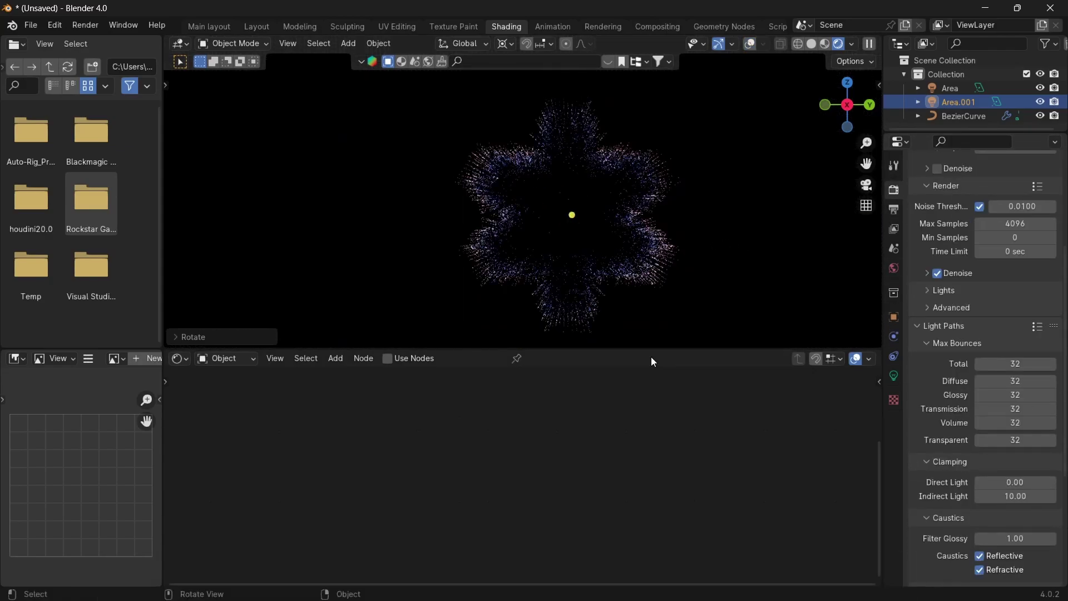